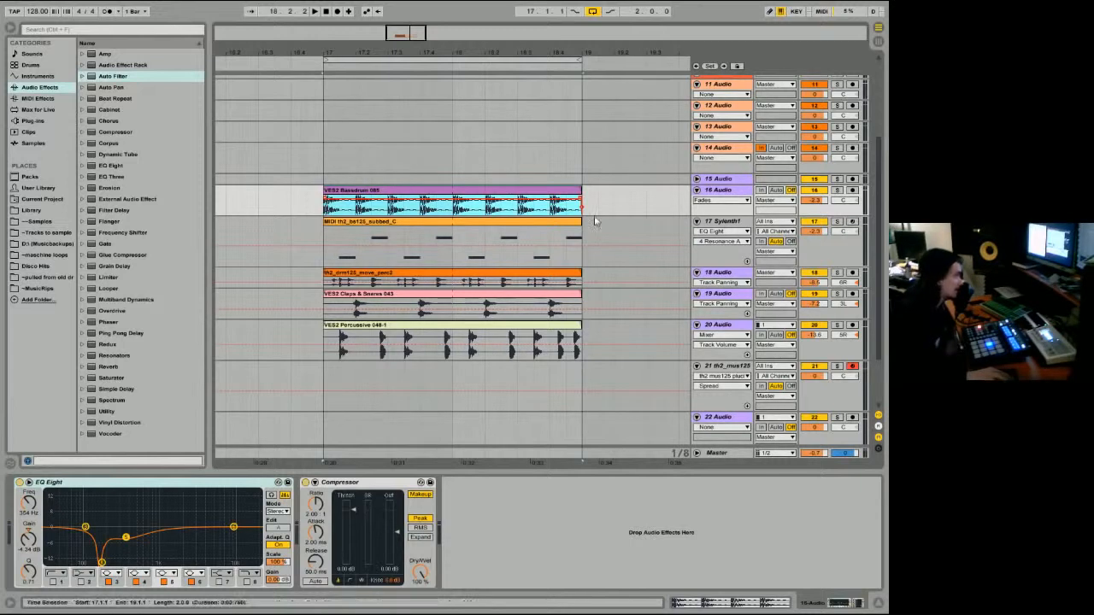
Step: Play the two-bar loop in full and with tracks 16 to 20 soloed one at a time, ending with no track soloed
key("space")
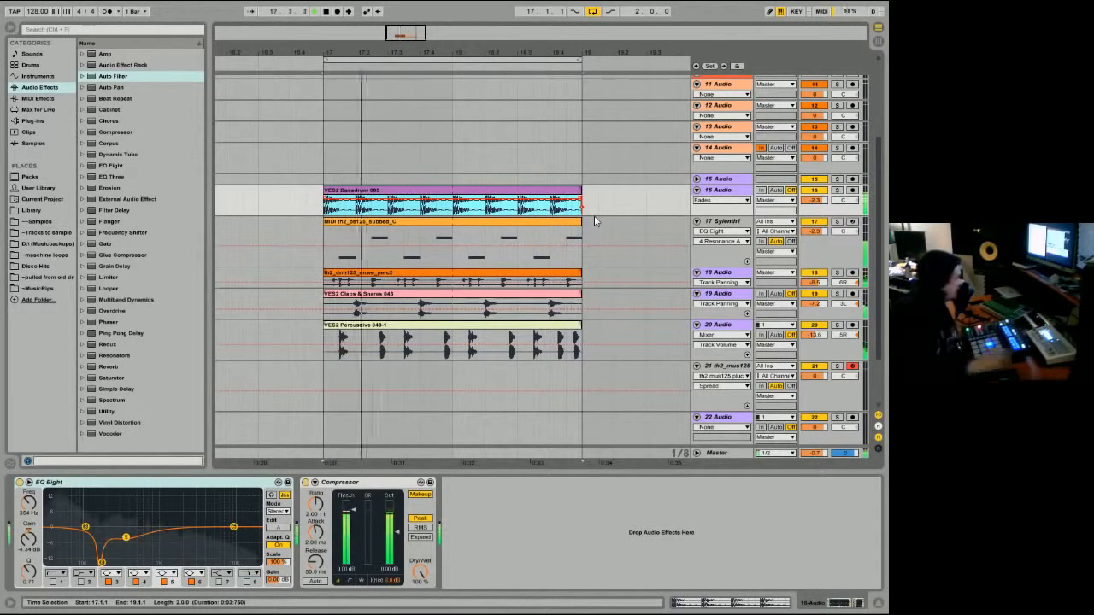
key("space")
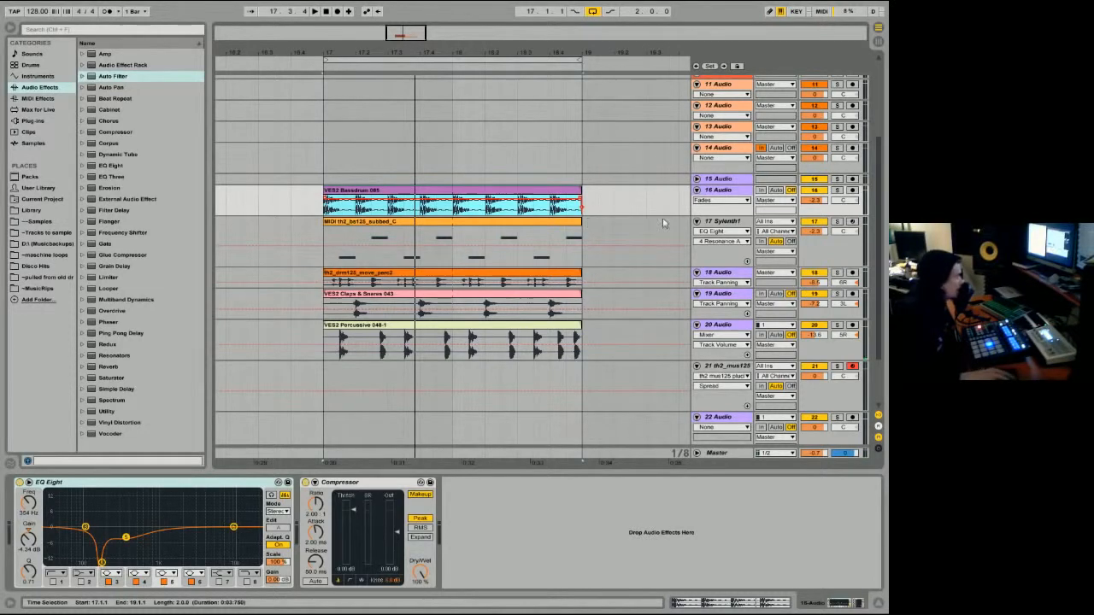
left_click(839, 191)
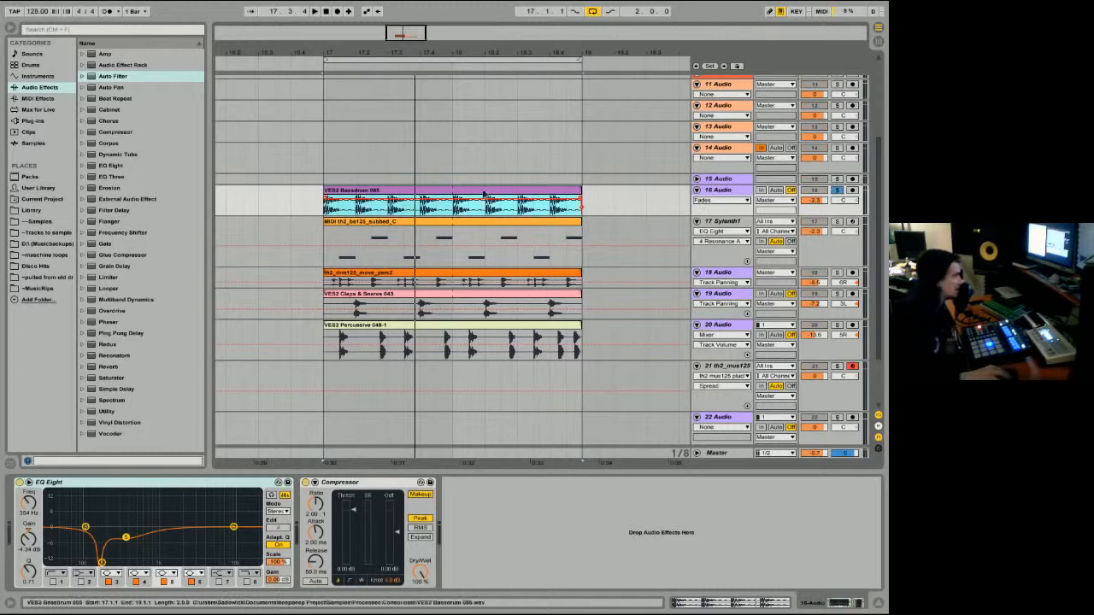
key("space")
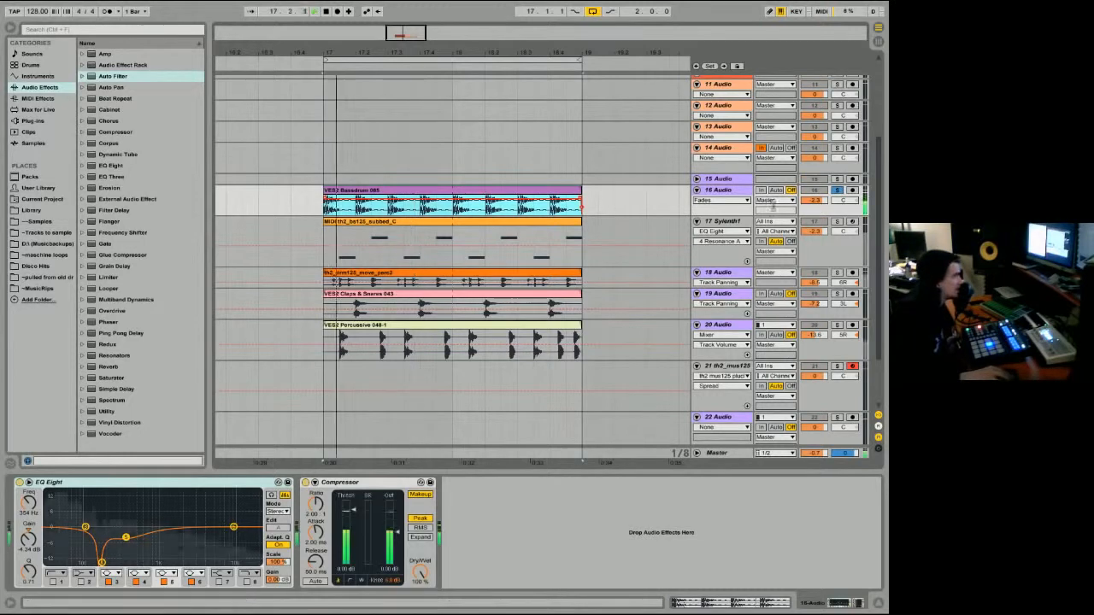
left_click(838, 222)
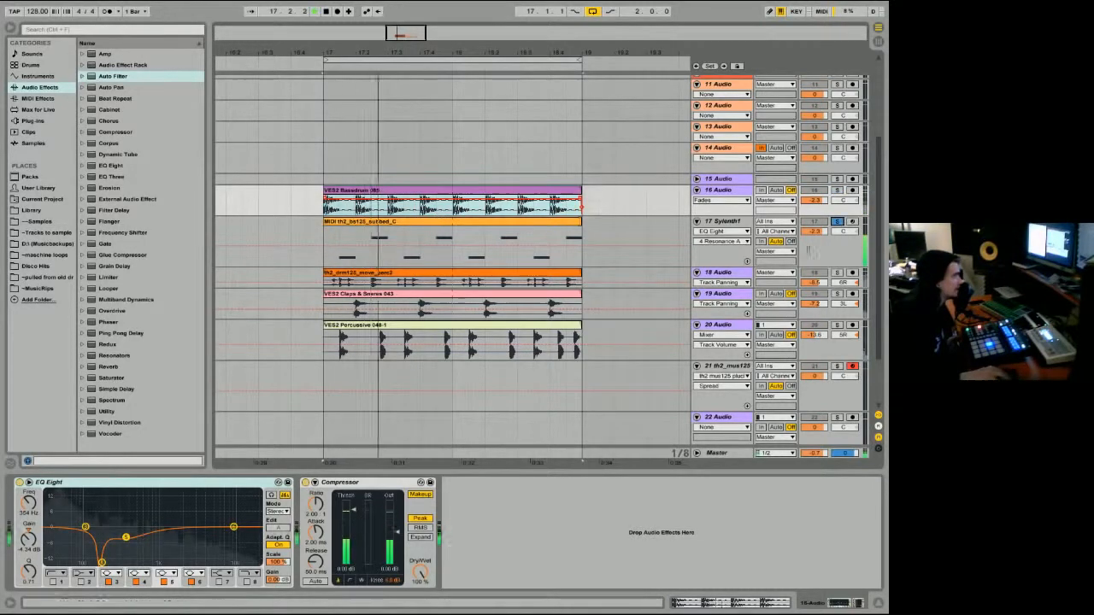
left_click(808, 250)
left_click(837, 271)
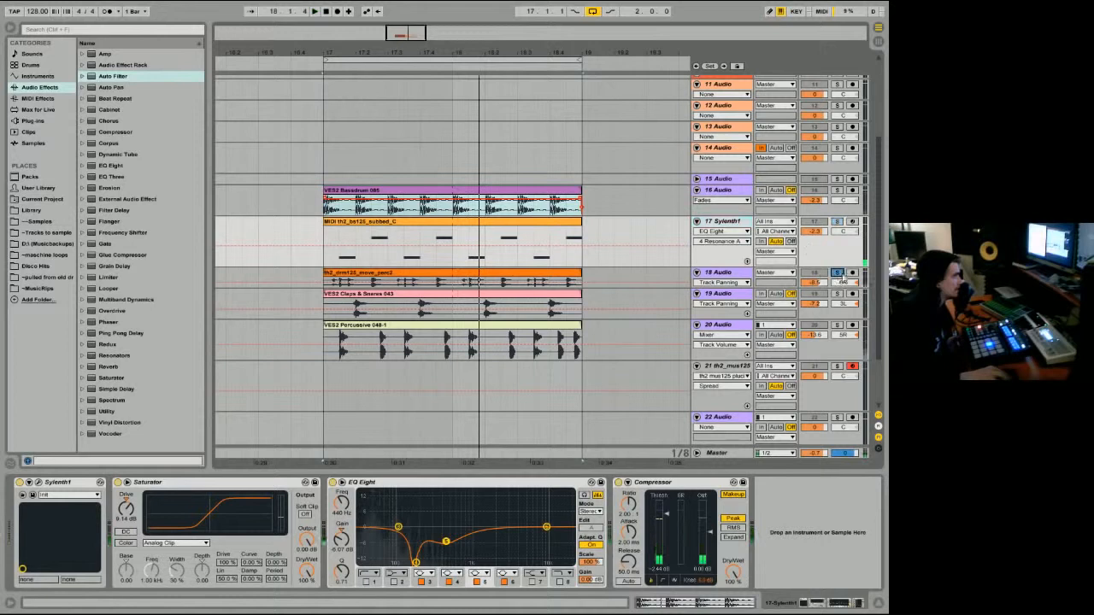
left_click(466, 281)
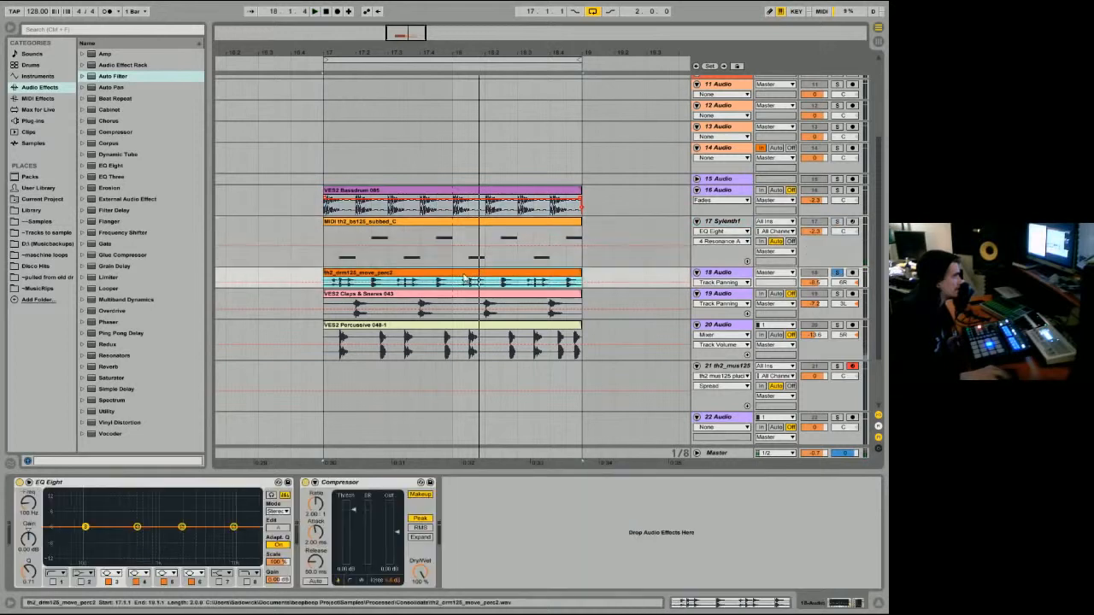
left_click(838, 326)
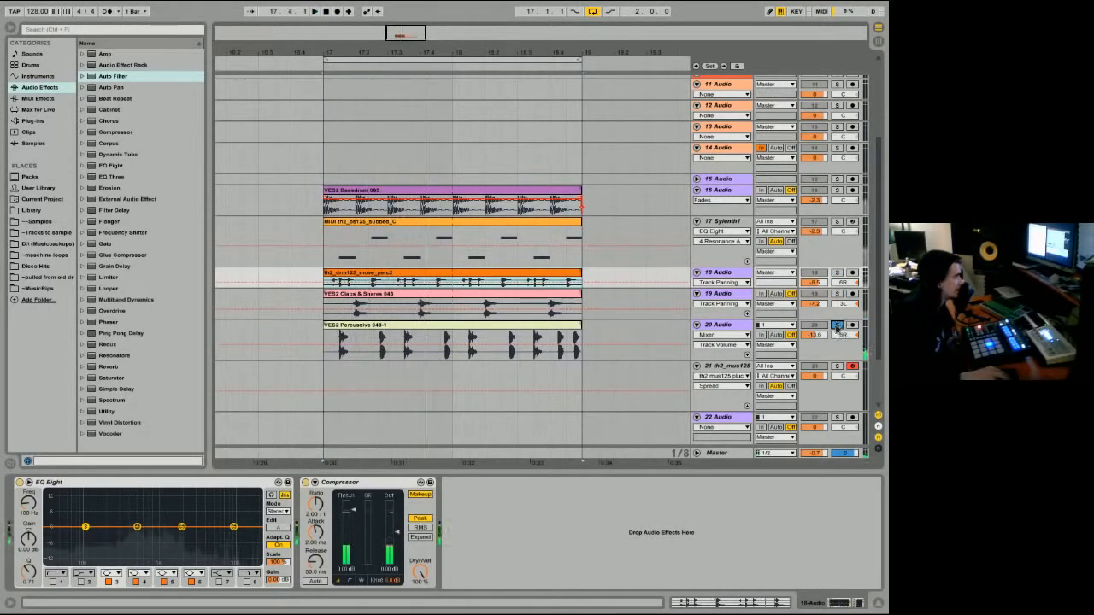
left_click(837, 325)
Step: Enlarge the Bassdrum track's height and play the full loop with that track's EQ Eight switched off
left_click(824, 206)
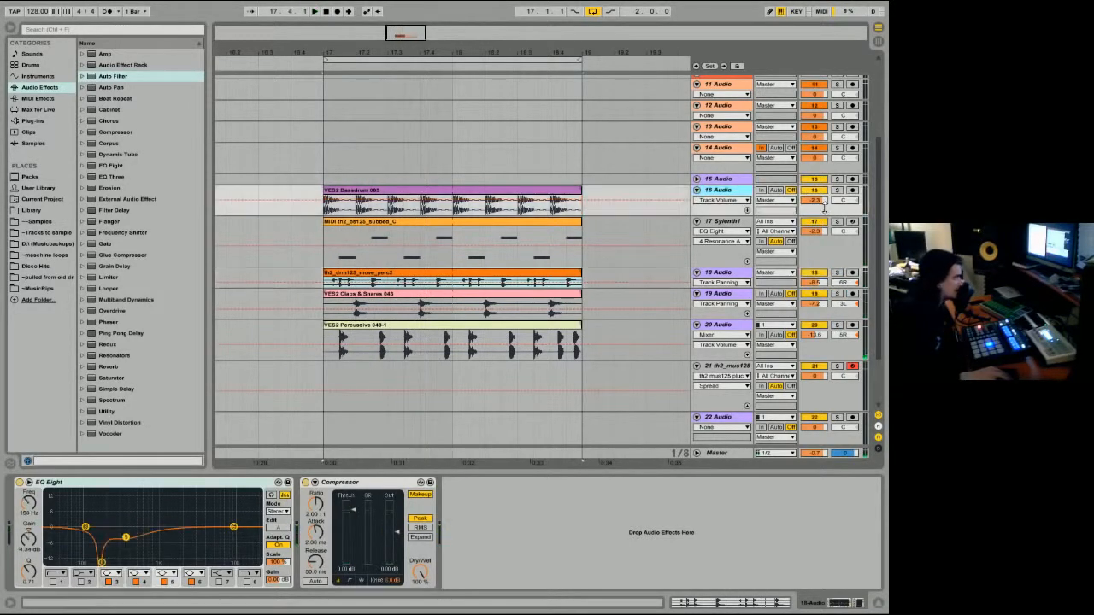
left_click_drag(825, 206, 824, 220)
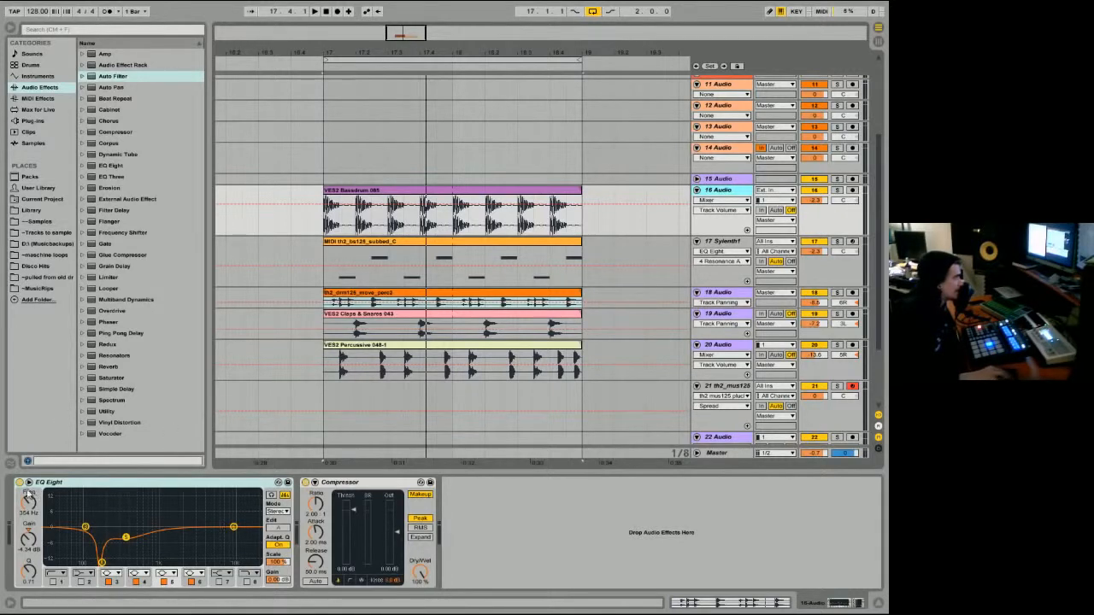
left_click(20, 483)
left_click(405, 191)
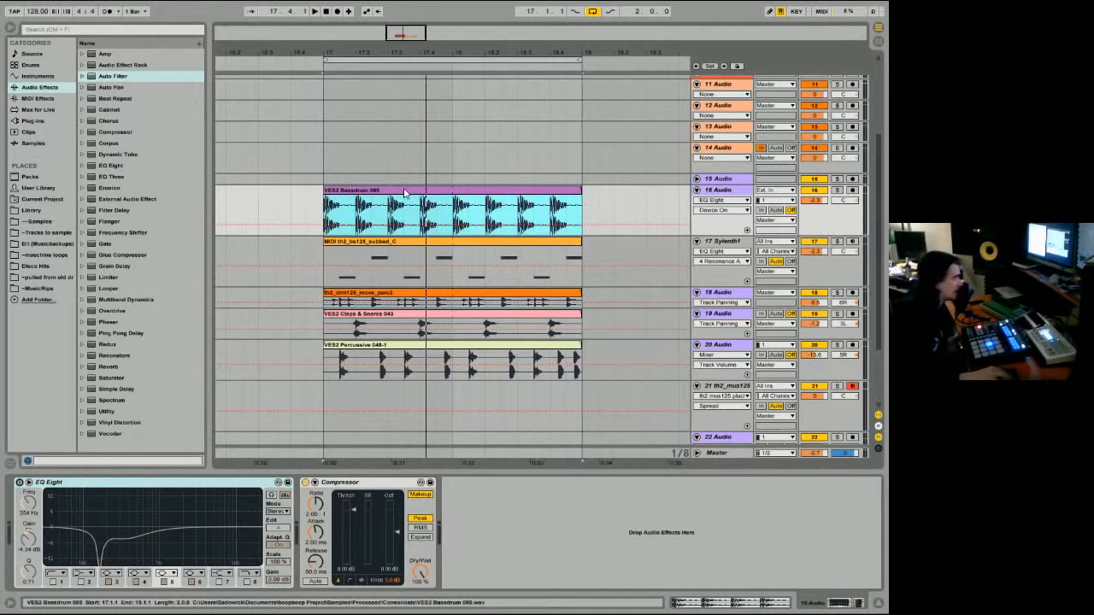
key("space")
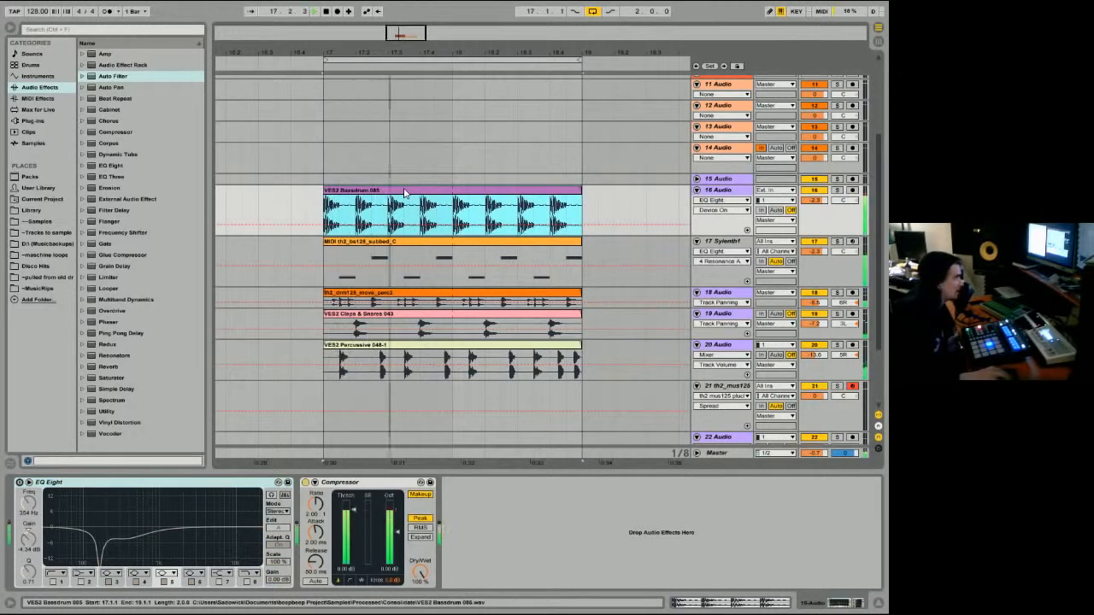
key("space")
Step: Solo the Bassdrum track and compare its sound with EQ Eight bypassed and switched back on
left_click(838, 190)
key("space")
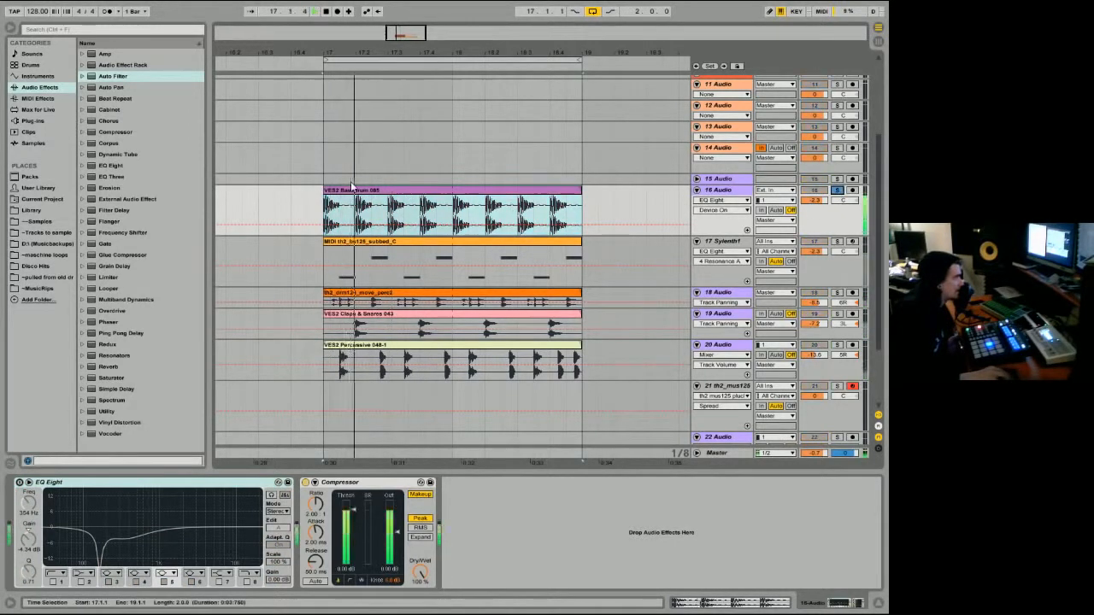
left_click(20, 483)
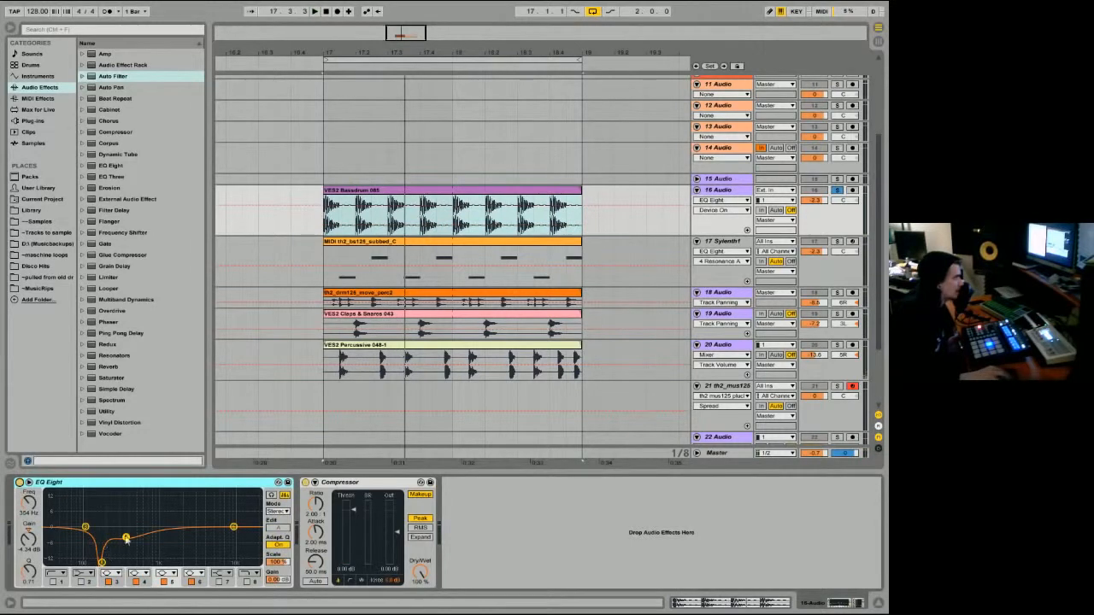
key("space")
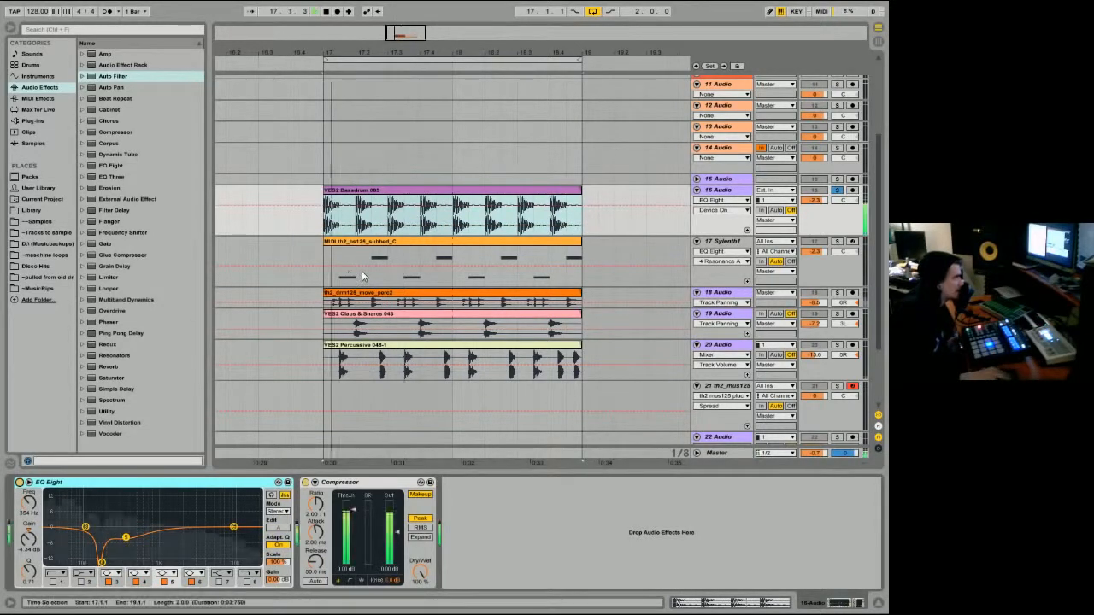
key("space")
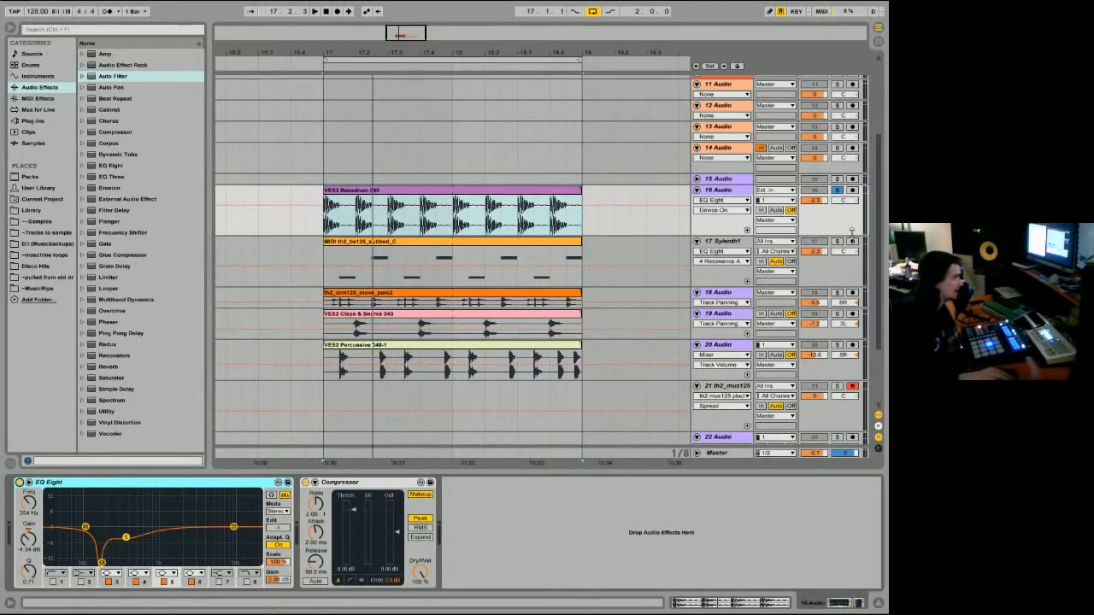
Step: Solo the Sylenth1 bass track, audition it with the synth's window and preset menu inspected, and close the window
left_click(837, 241)
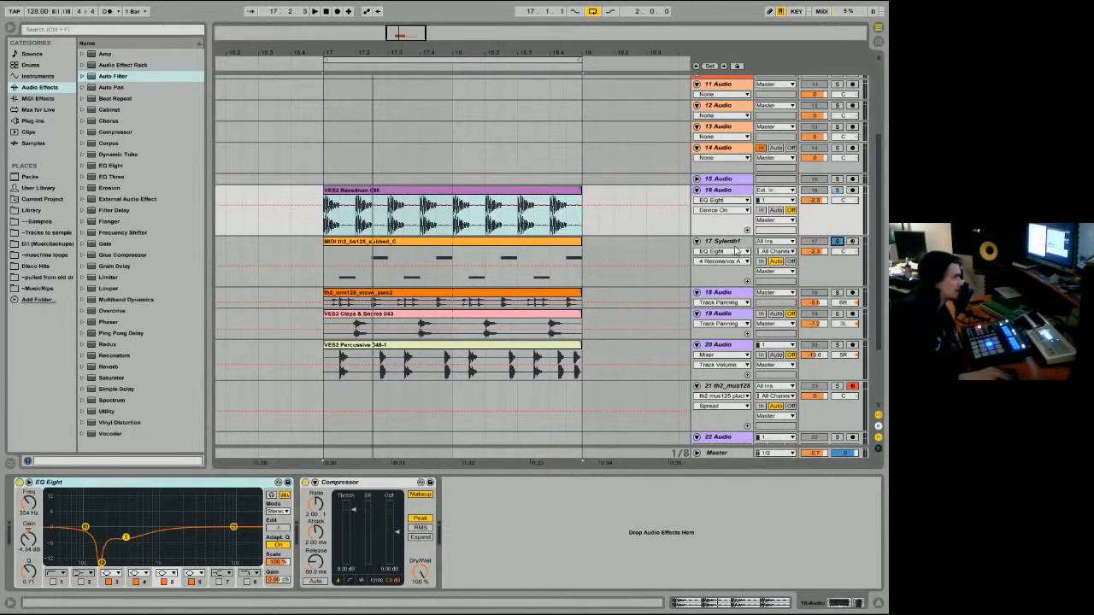
left_click(736, 250)
left_click(38, 484)
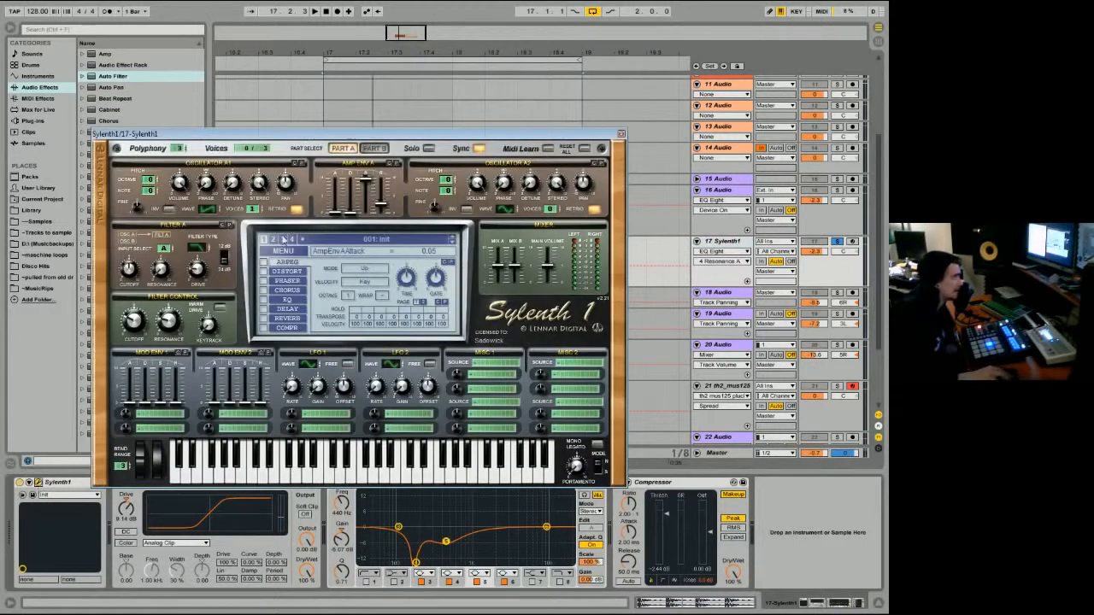
left_click(282, 252)
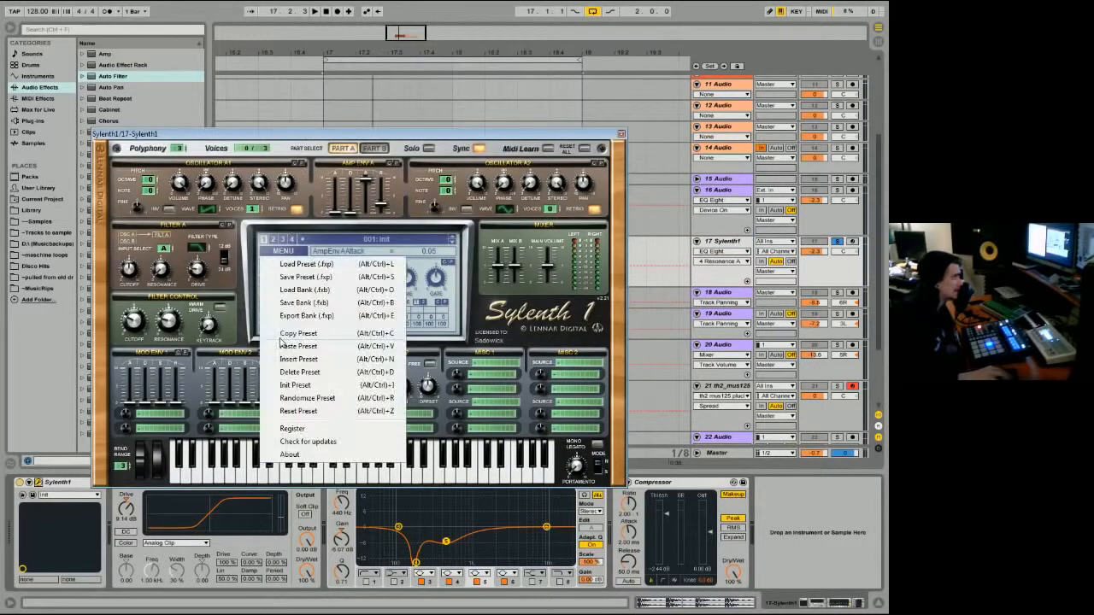
left_click(404, 138)
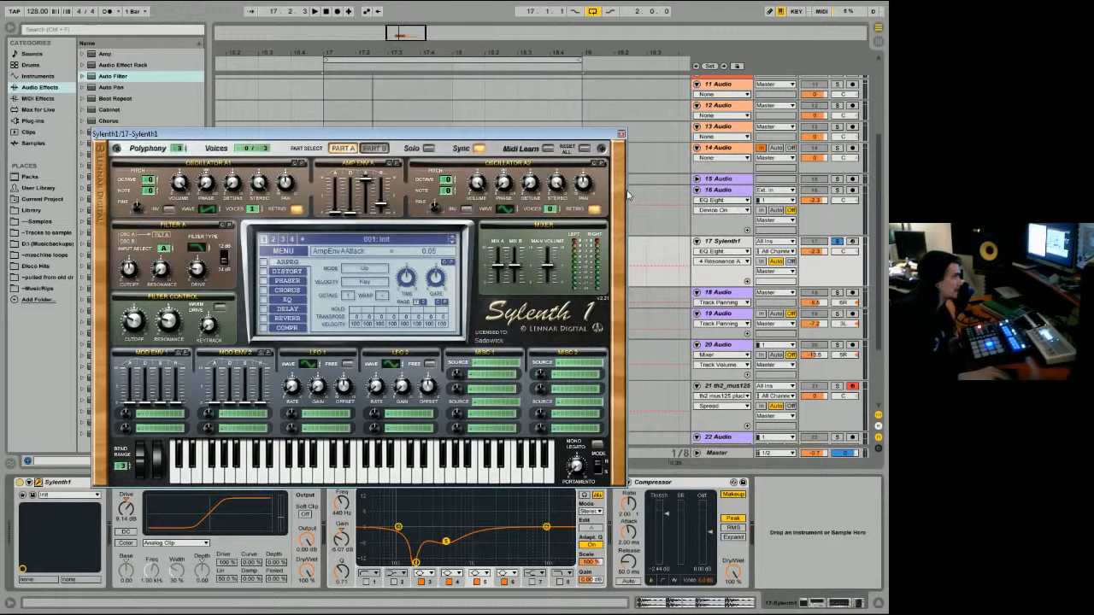
key("space")
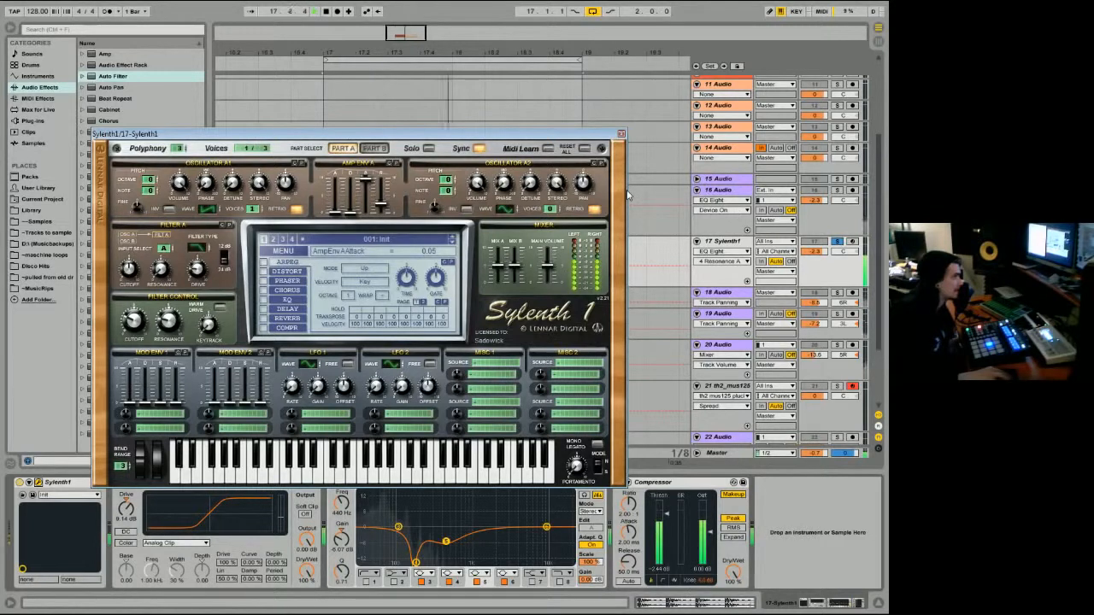
key("space")
left_click(621, 134)
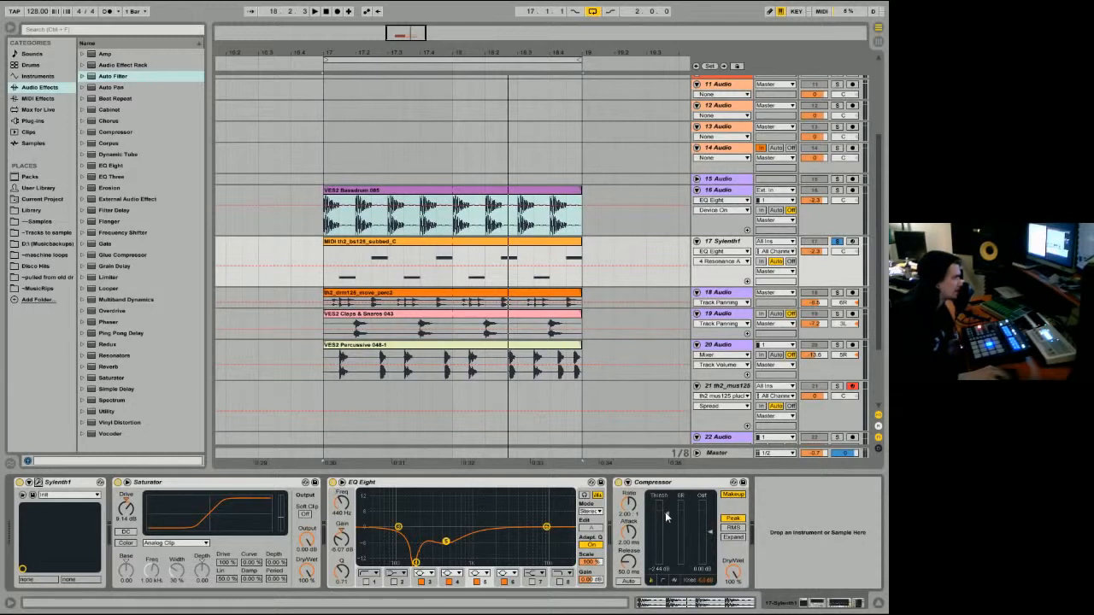
Step: Compare the soloed Sylenth1 bass during playback with its EQ Eight switched off and back on
left_click(333, 483)
key("space")
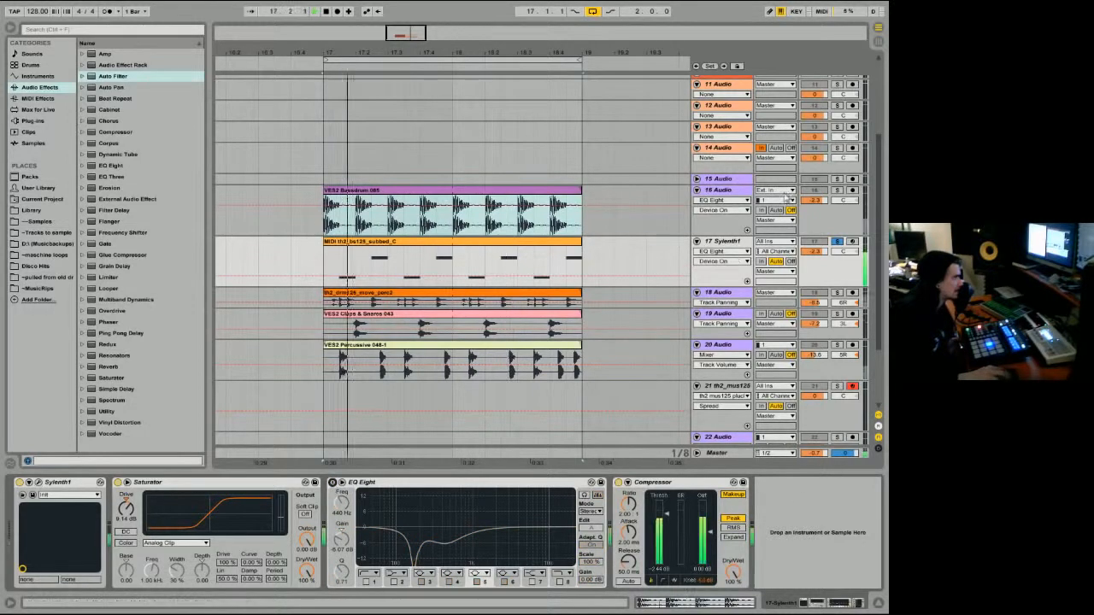
left_click(334, 483)
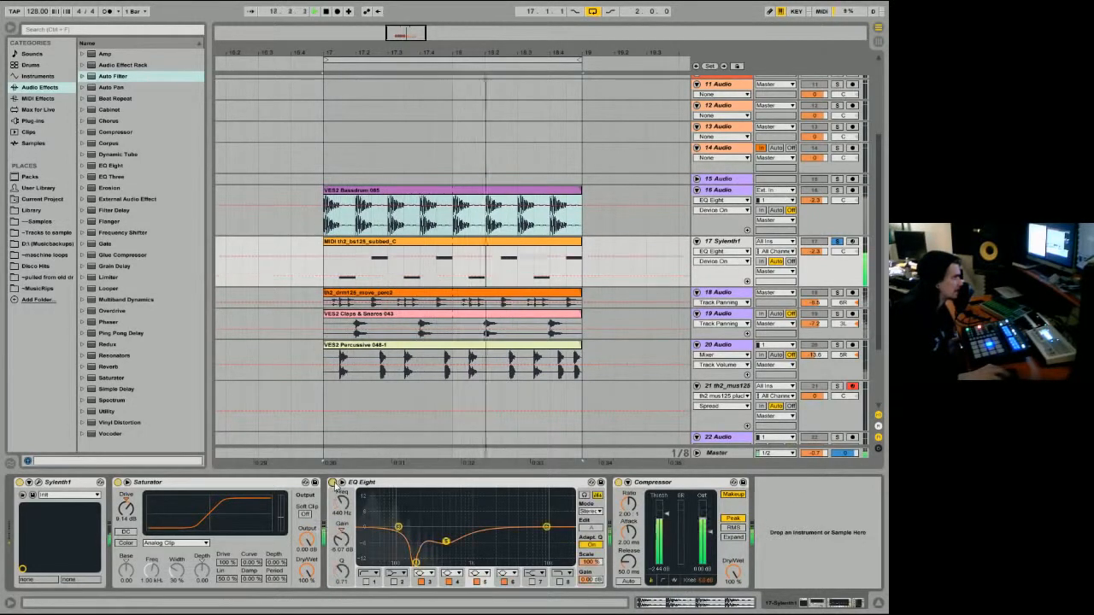
key("space")
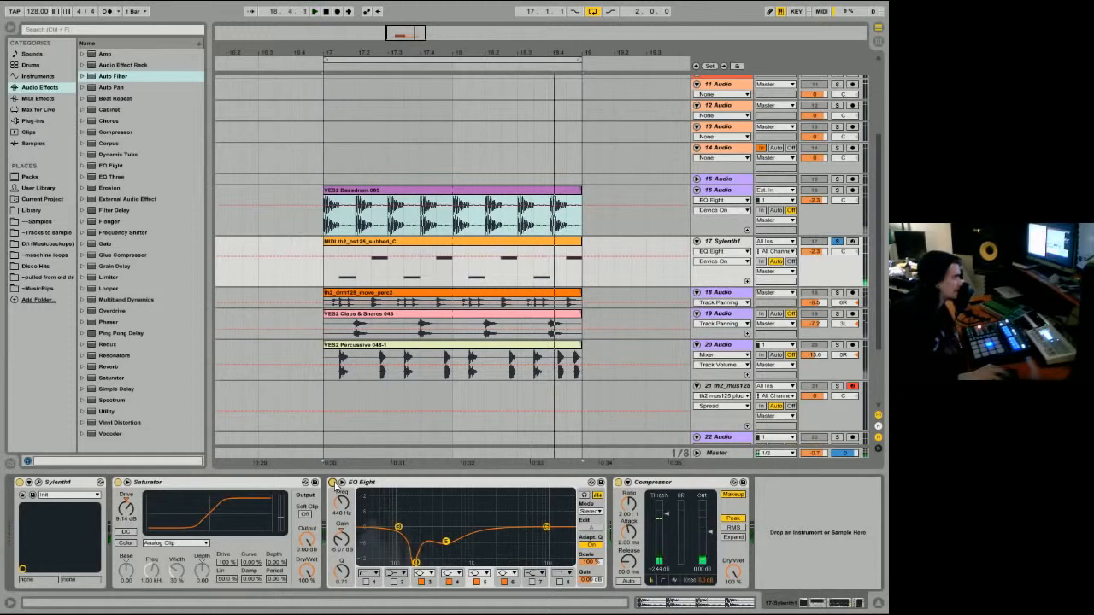
Step: Enlarge track 18 with the move_perc2 drum loop and audition it soloed
left_click(819, 306)
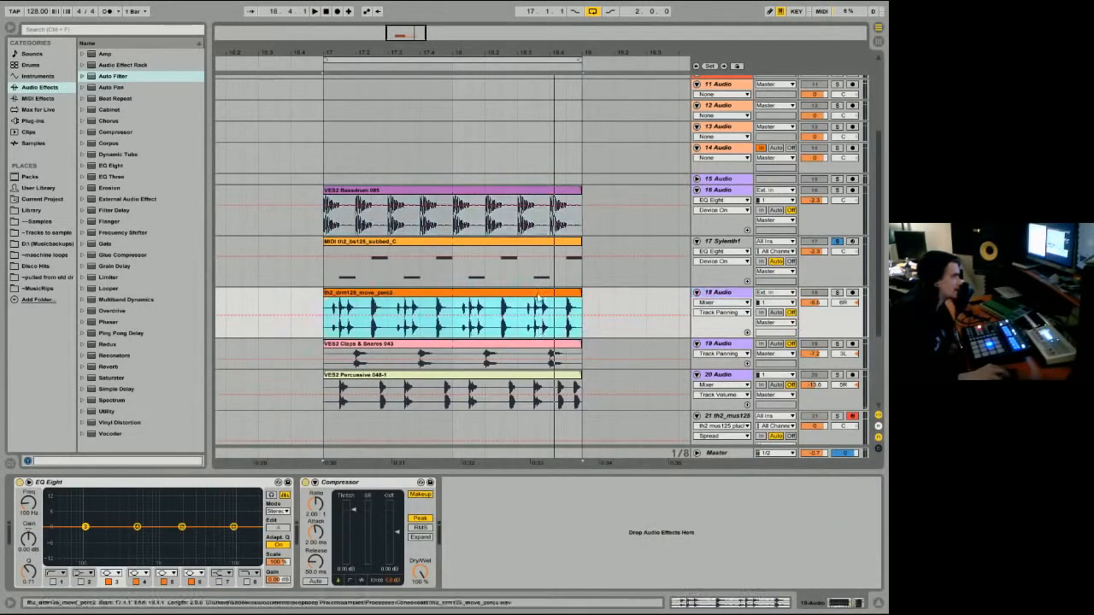
left_click(837, 294)
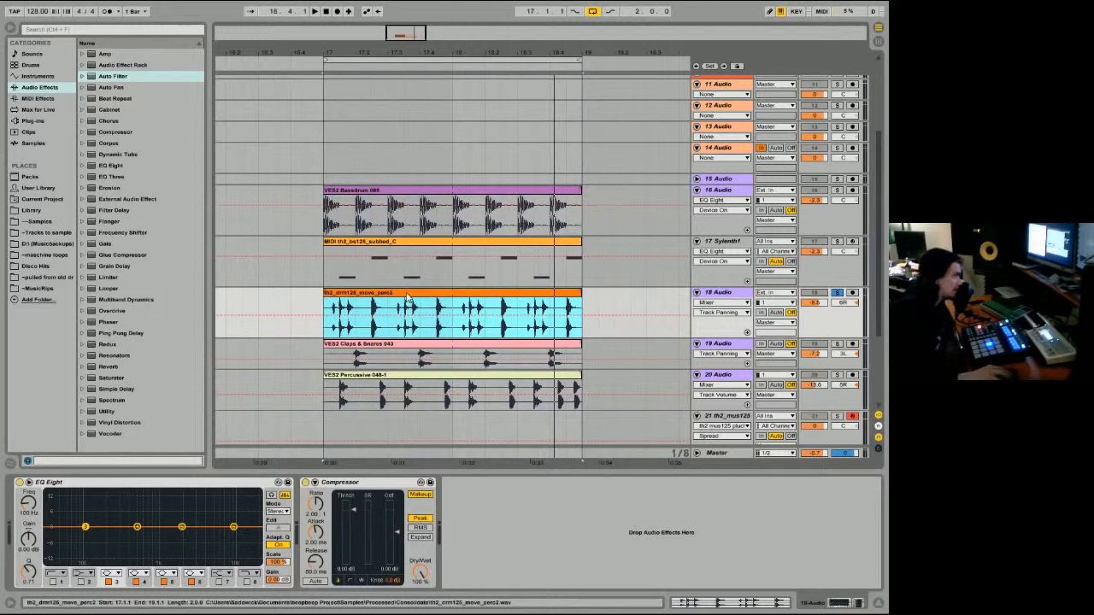
key("space")
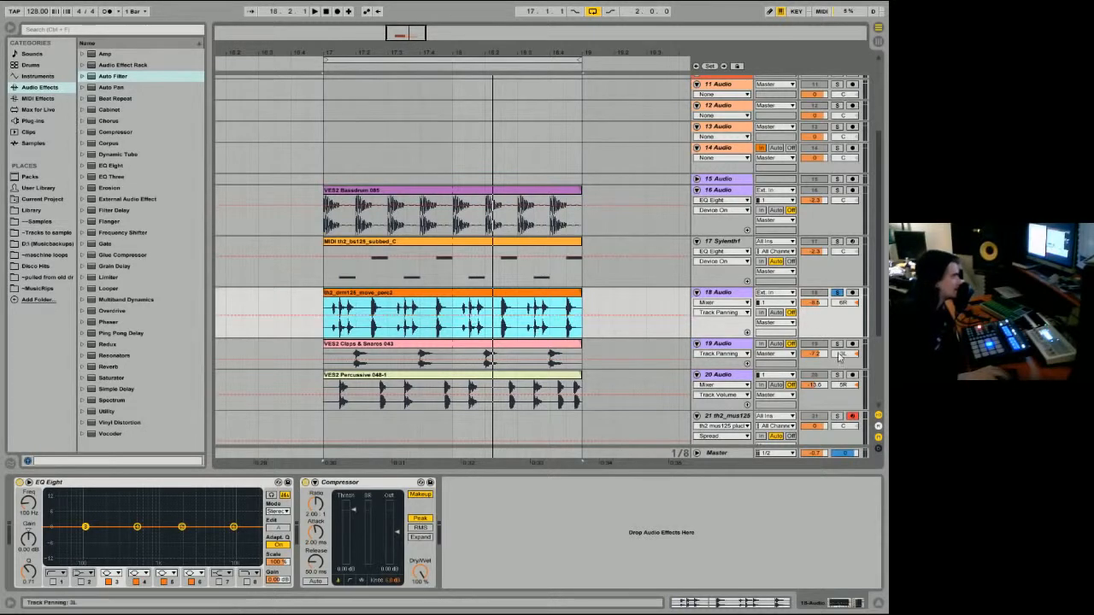
Step: Solo the Claps & Snares track and compare its sound with the Reverb bypassed and switched back on
left_click(419, 348)
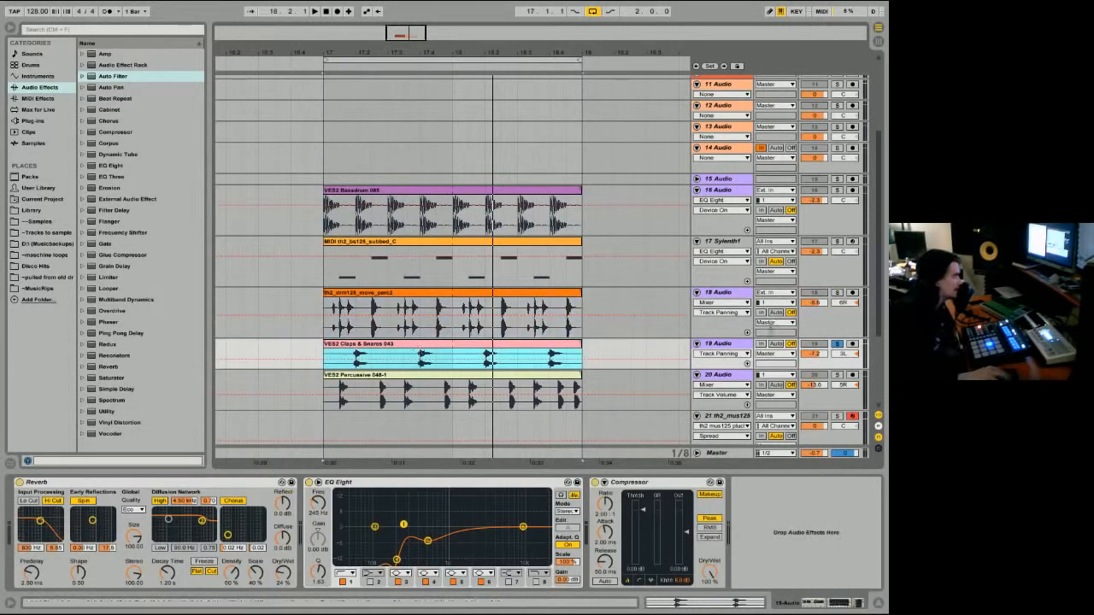
left_click(19, 482)
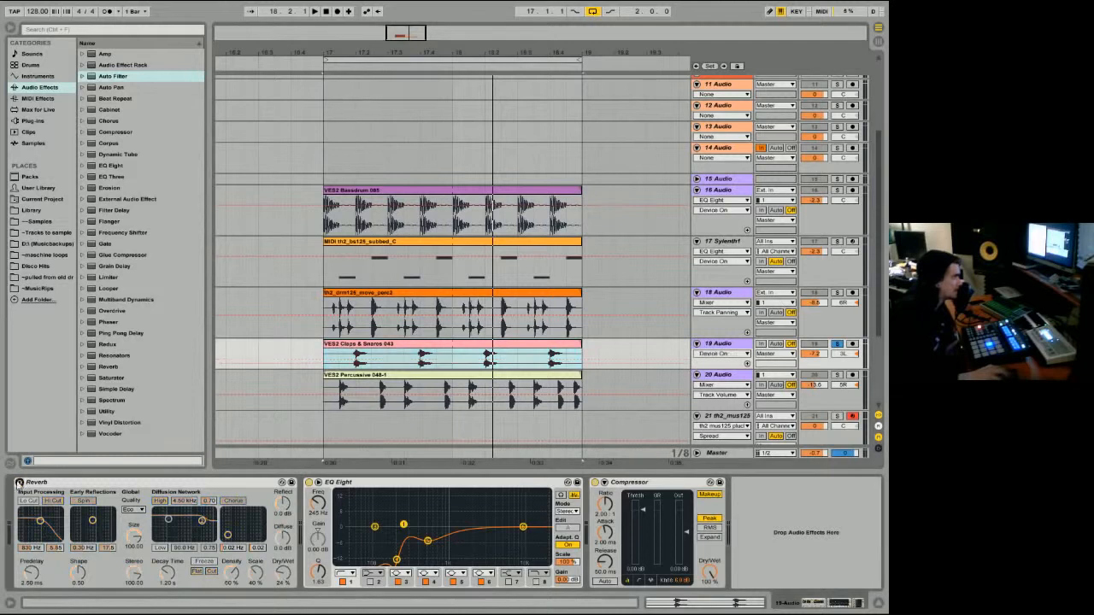
key("space")
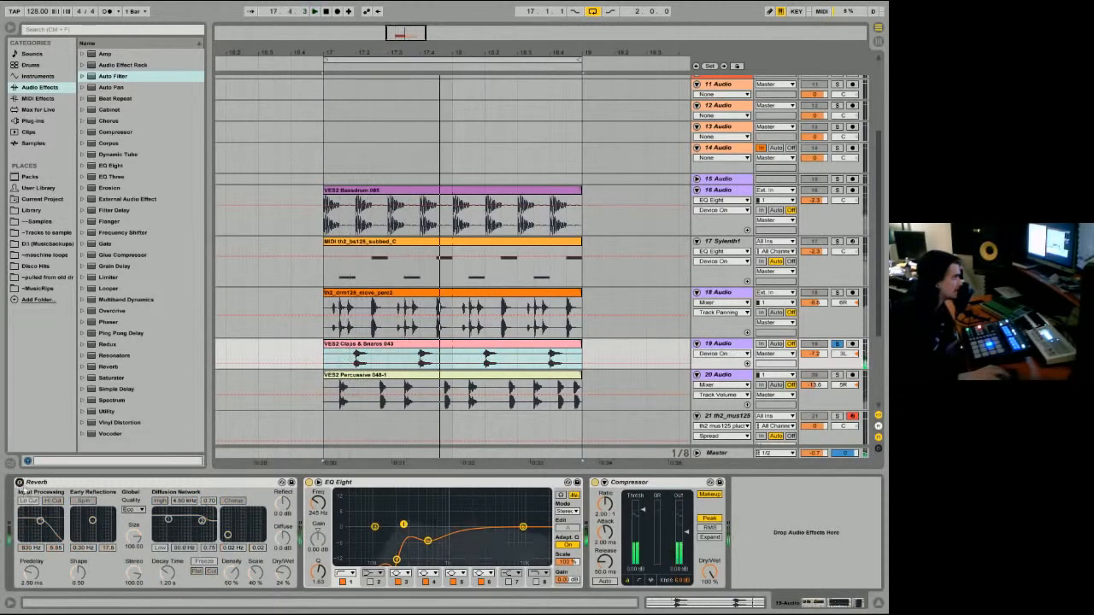
left_click(19, 482)
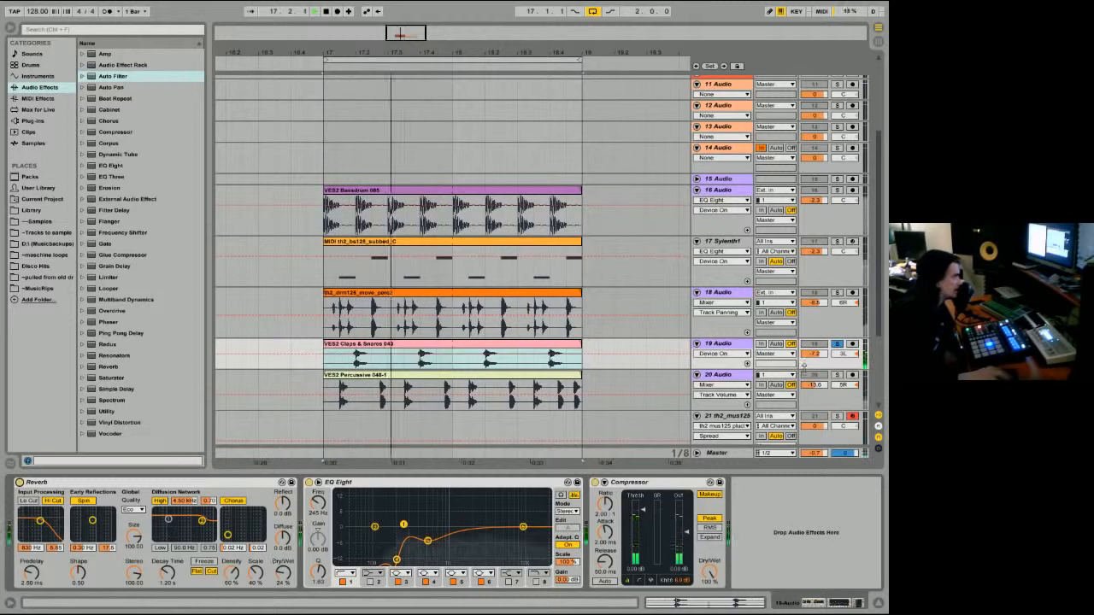
Step: Audition the Percussive 048-1 track soloed with its Ping Pong Delay, EQ Eight and Compressor chain, and unsolo it
left_click(838, 376)
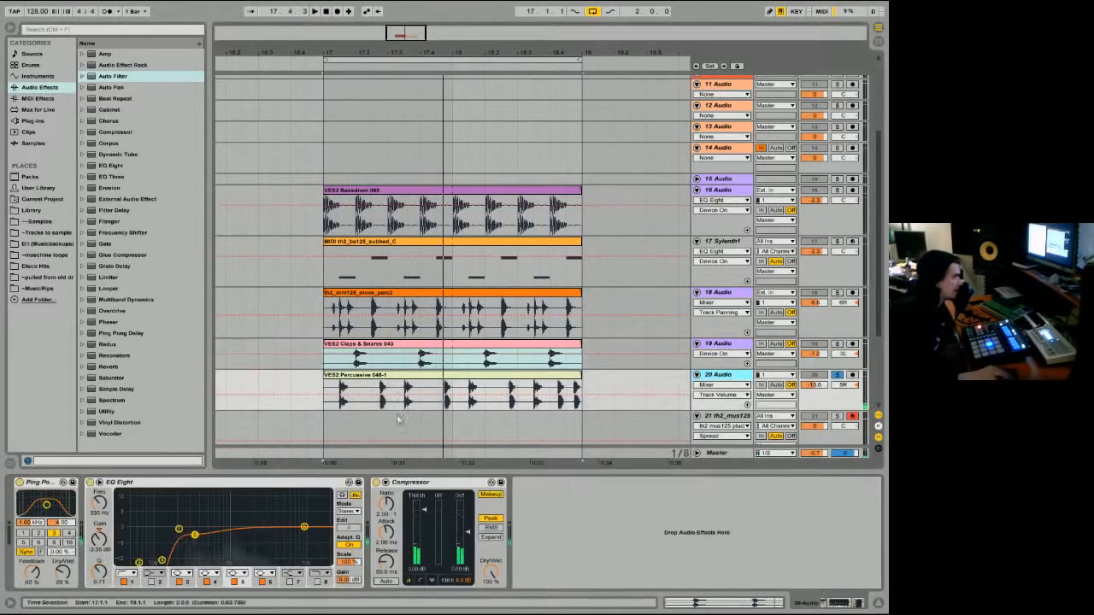
left_click(350, 395)
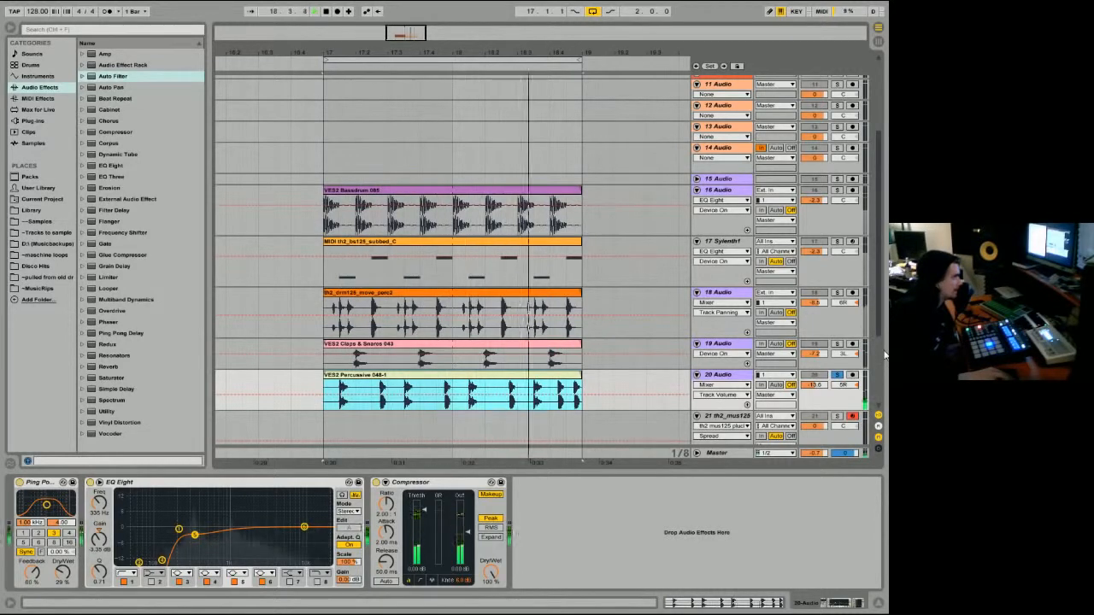
key("space")
left_click(838, 375)
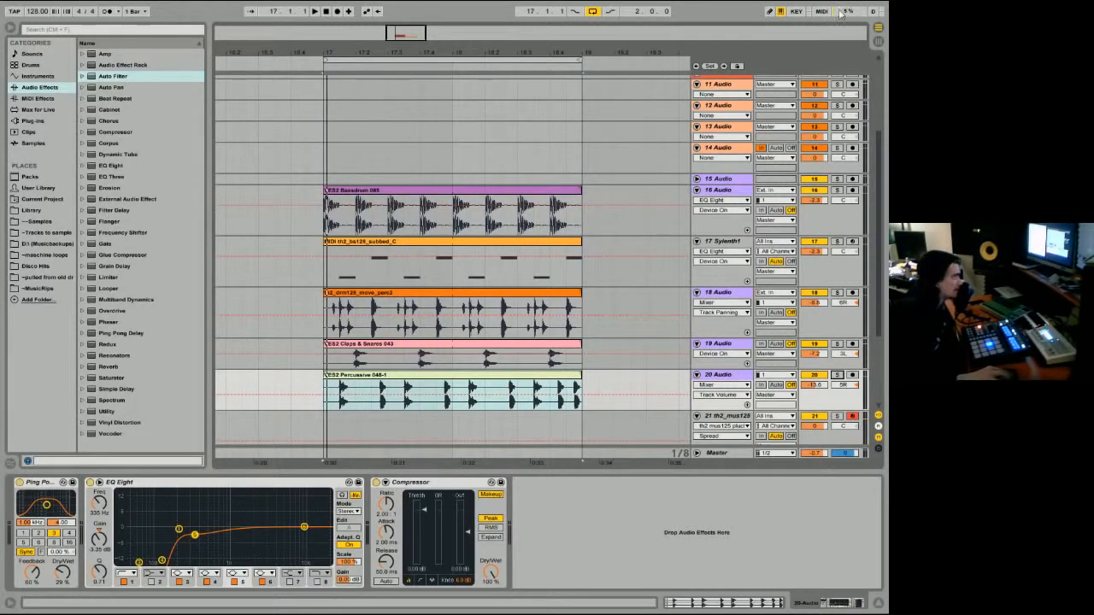
Step: Freeze the 17 Sylenth1 bass track with its Saturator, EQ Eight and Compressor chain
left_click(833, 274)
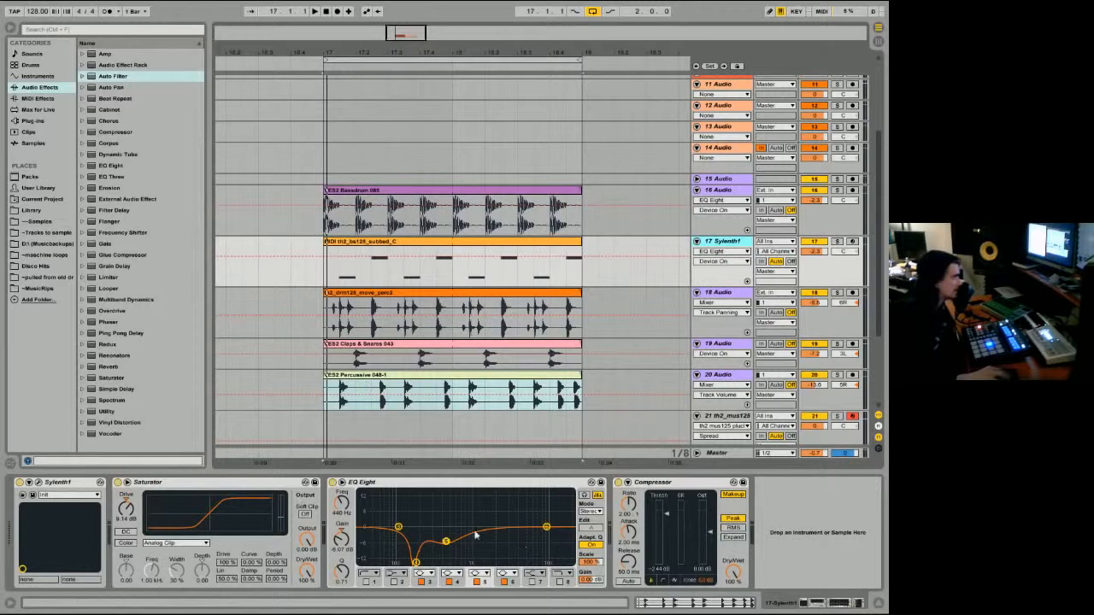
right_click(723, 246)
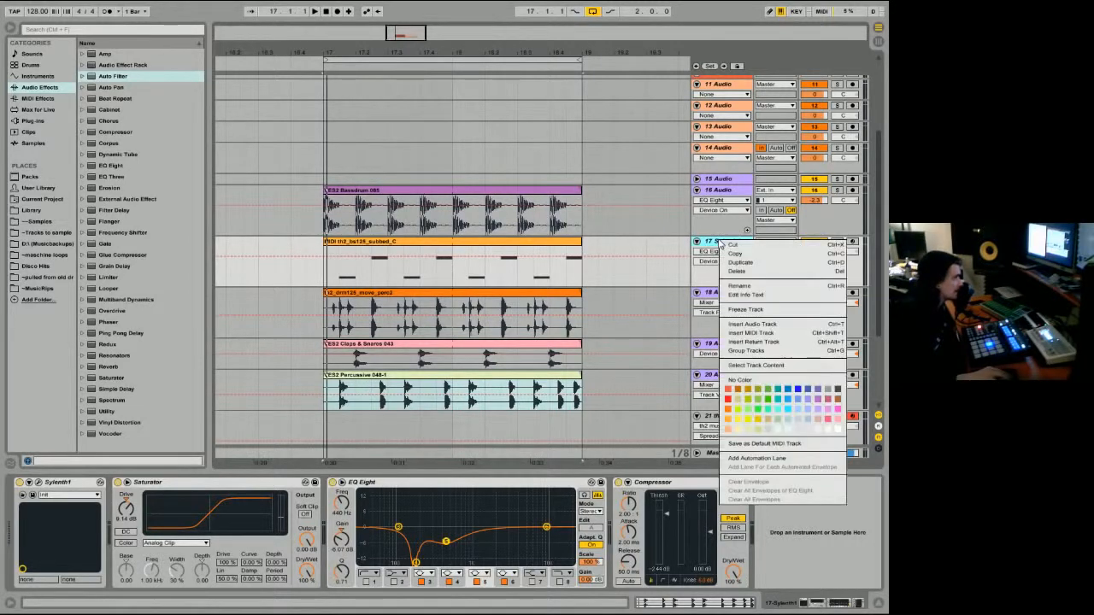
left_click(745, 309)
left_click(634, 326)
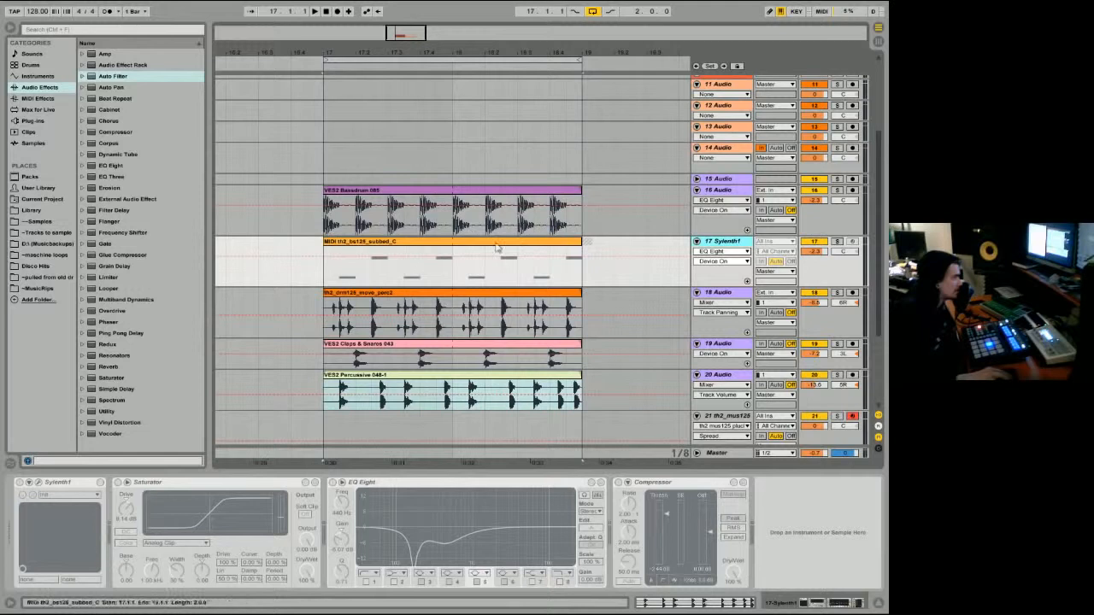
Step: Select the frozen th2_bs125_subbed_C clip and audition the Sylenth1 track soloed
left_click(439, 244)
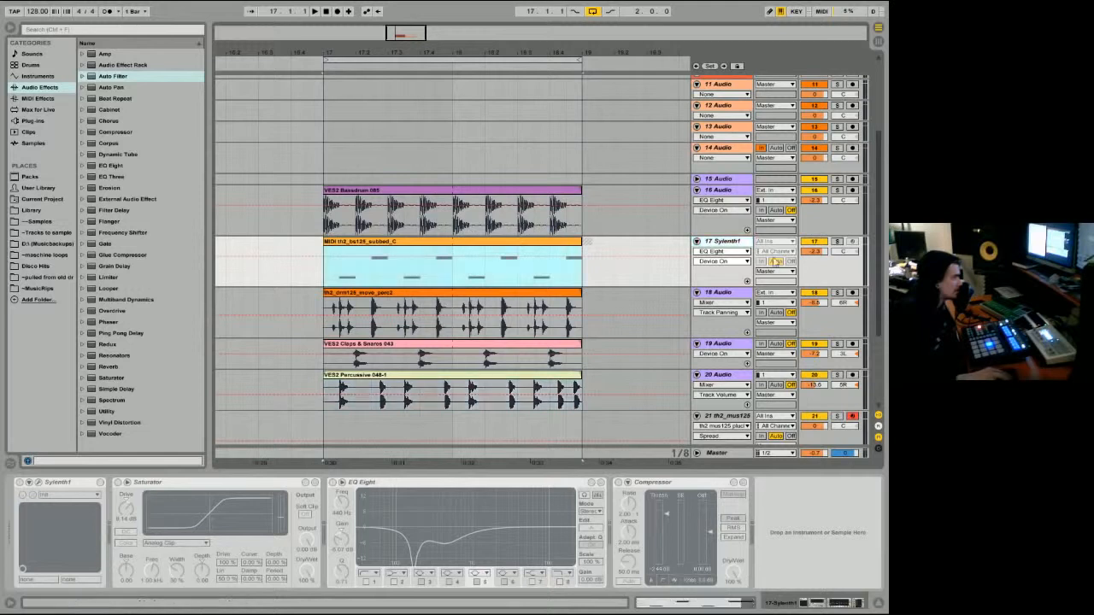
left_click(839, 243)
key("space")
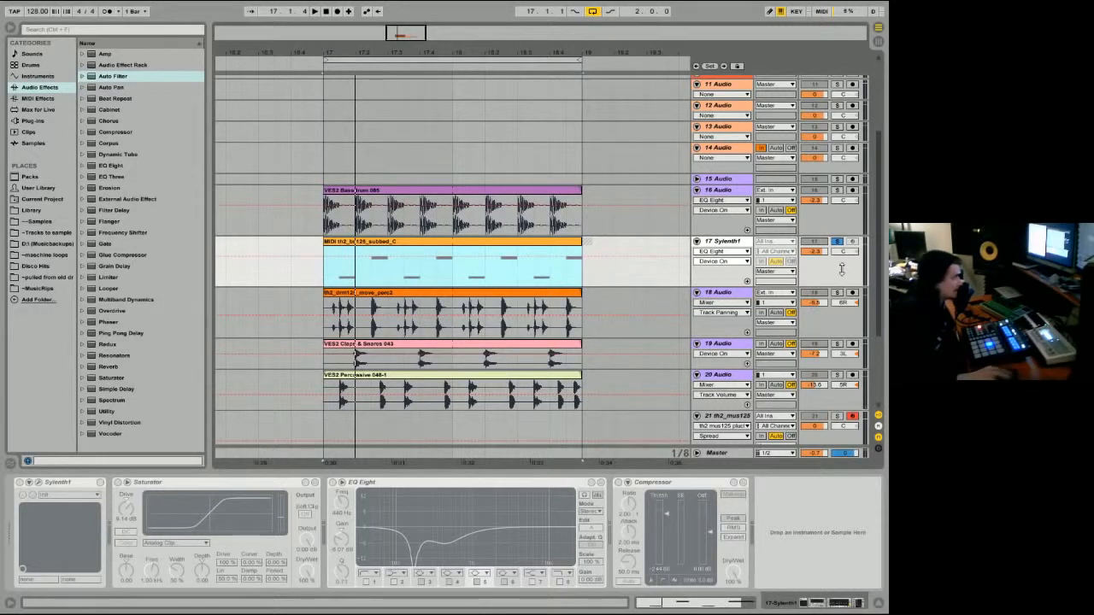
Step: Unfreeze the Sylenth1 track and freeze it again
right_click(727, 245)
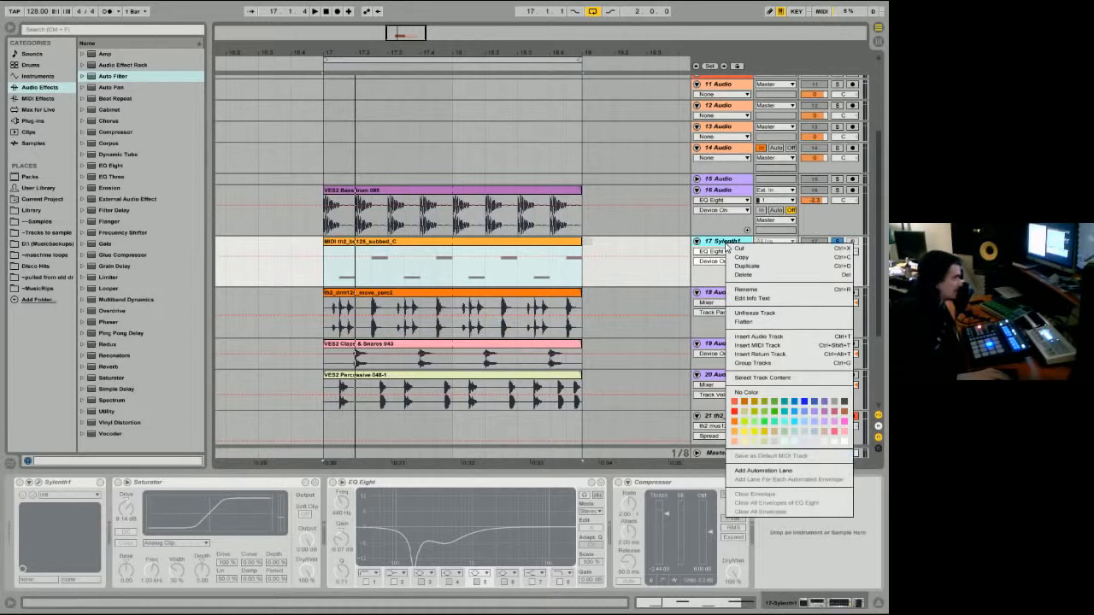
left_click(759, 314)
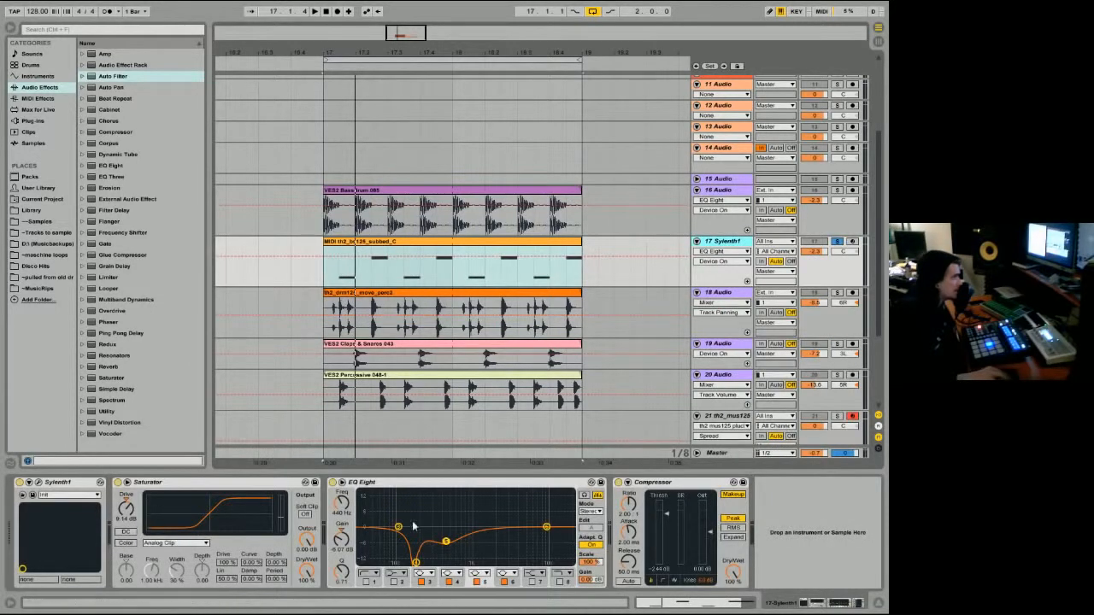
right_click(447, 247)
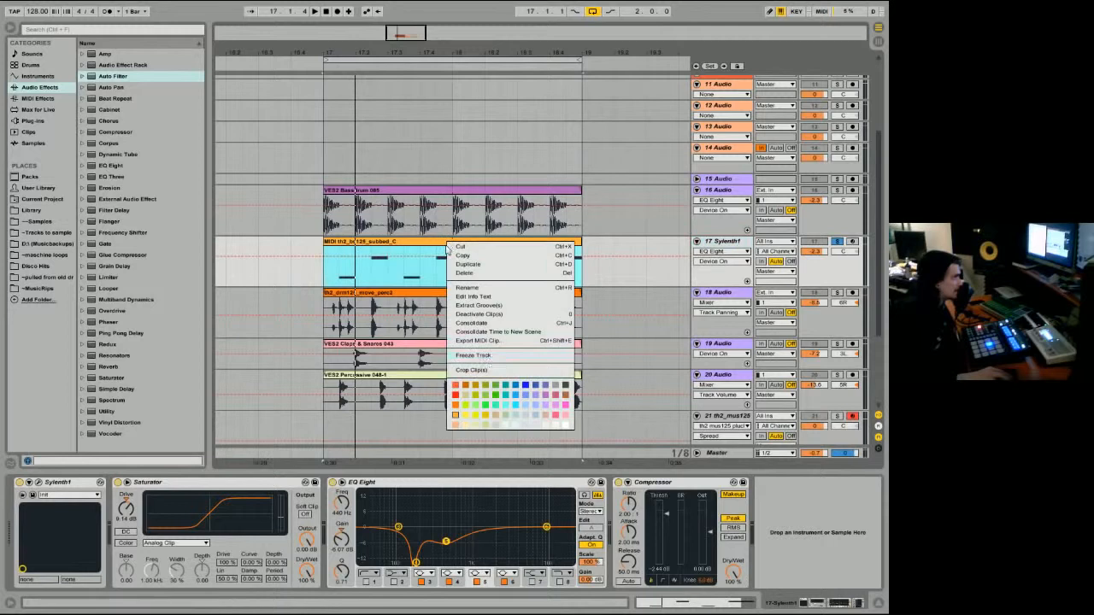
left_click(483, 357)
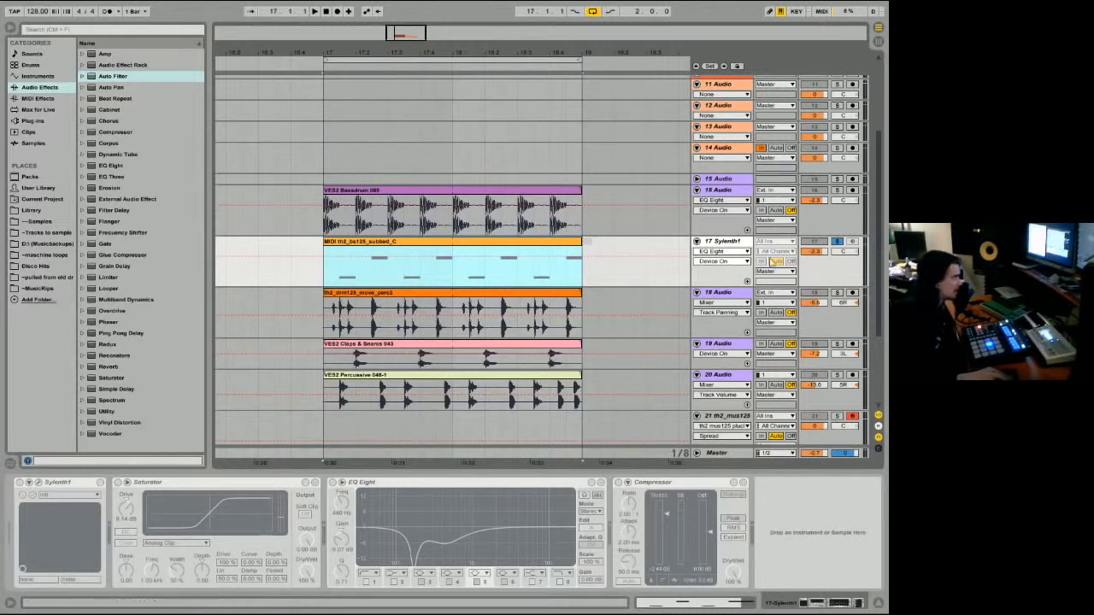
Step: Flatten the frozen Sylenth1 track to audio and select the short leftover tail clip after the two-bar loop
right_click(725, 244)
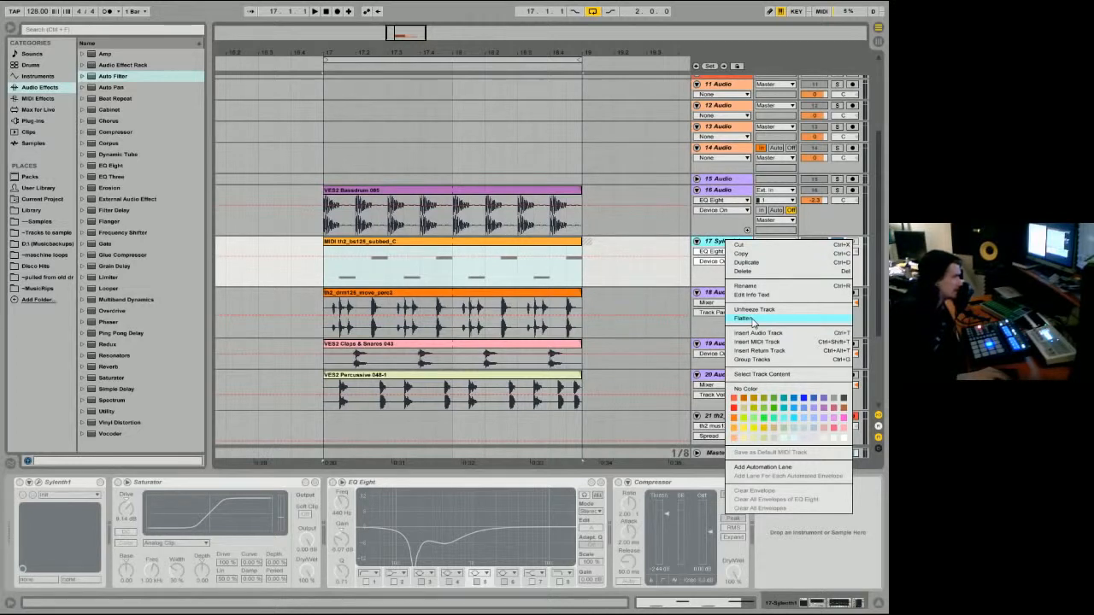
left_click(744, 318)
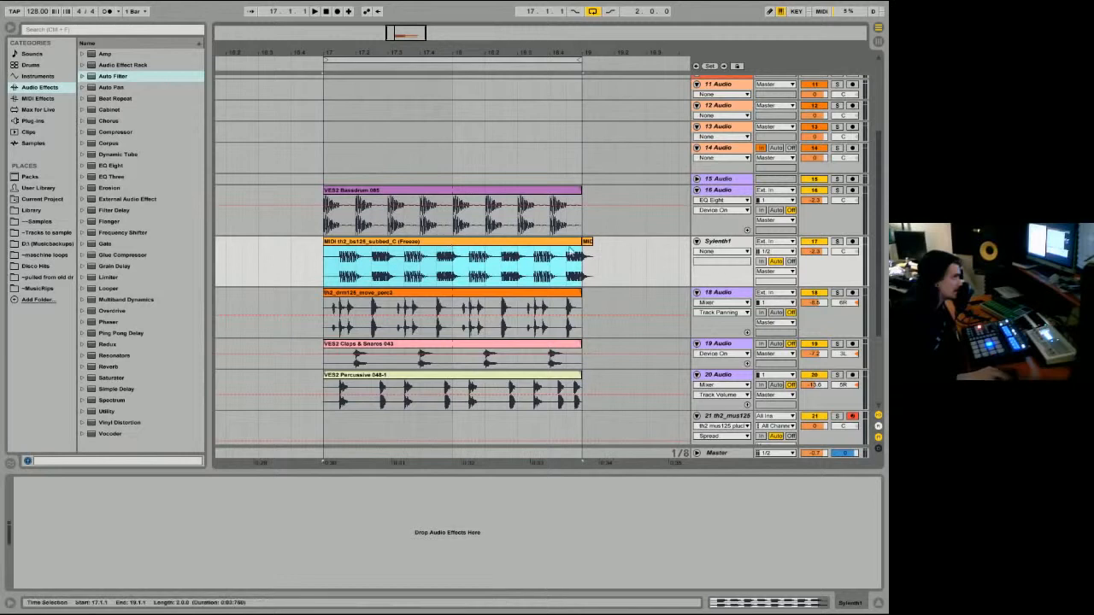
left_click(588, 248)
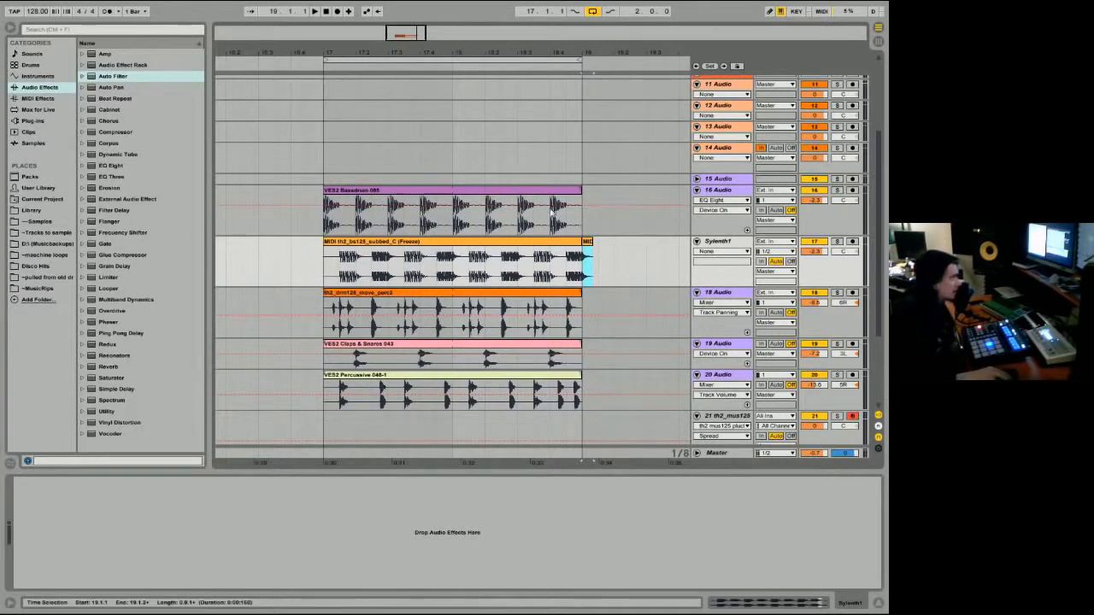
Step: Trim the VES2 Bassdrum clip to its first beat, duplicate it across the two bars, and select all the copies
left_click(578, 190)
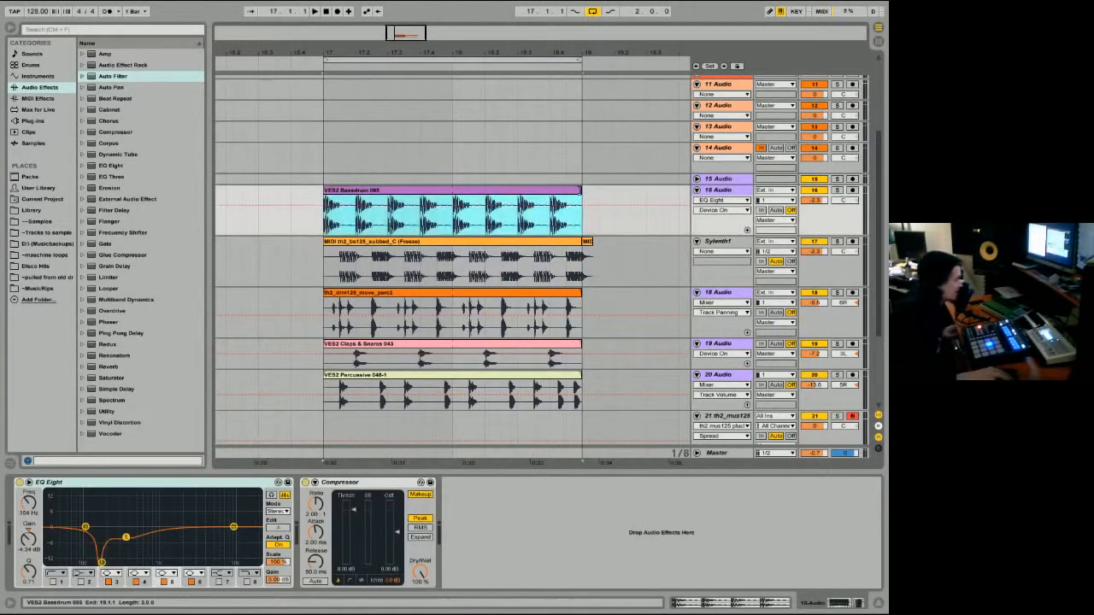
left_click_drag(581, 189, 337, 198)
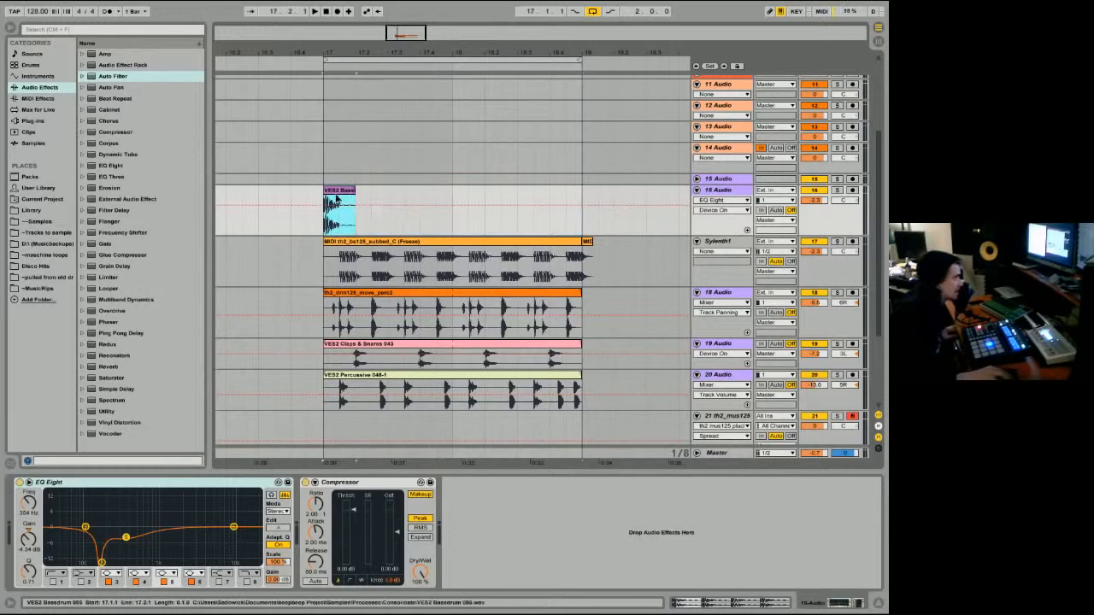
key("ctrl+d")
key("ctrl+d")
key("ctrl+d")
key("ctrl+d")
key("ctrl+d")
key("ctrl+d")
key("ctrl+d")
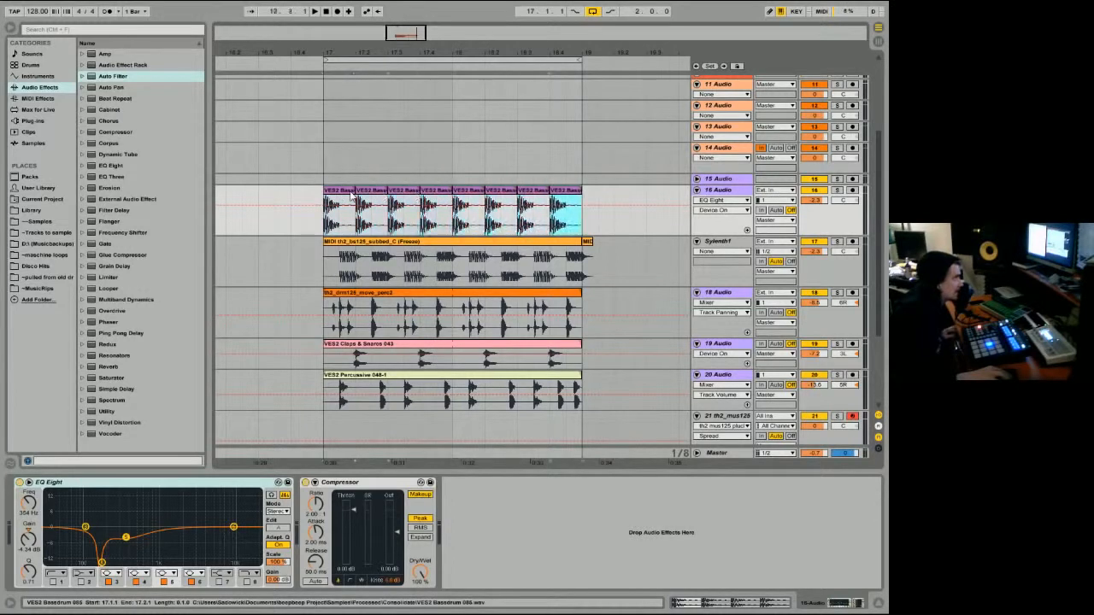
left_click_drag(308, 219, 596, 212)
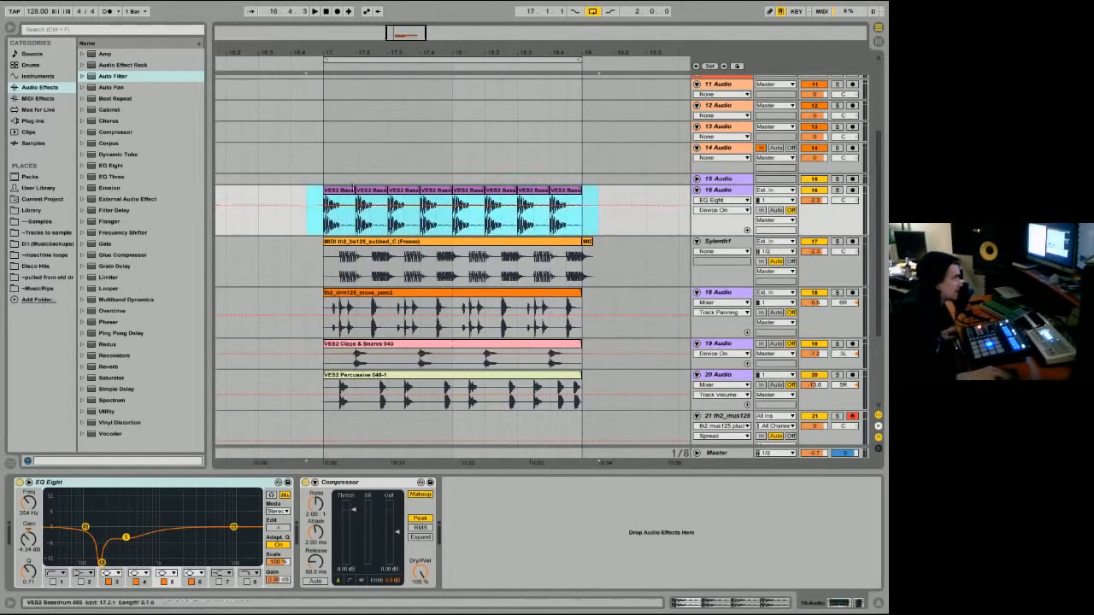
Step: Try to consolidate the eight one-beat bassdrum clips into a single clip
left_click(342, 193)
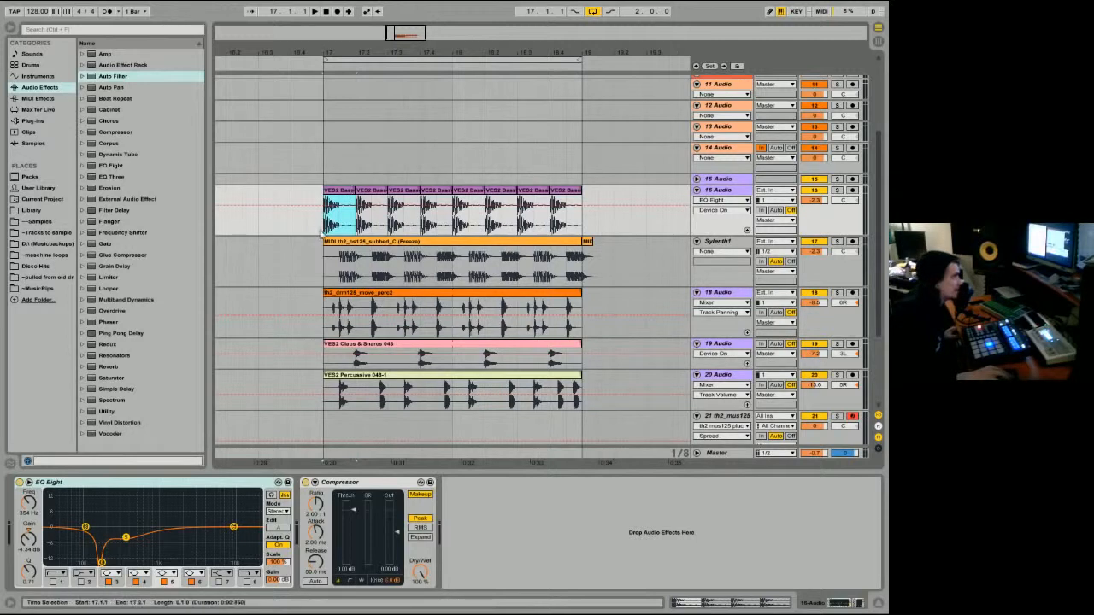
right_click(564, 182)
right_click(546, 191)
left_click(583, 171)
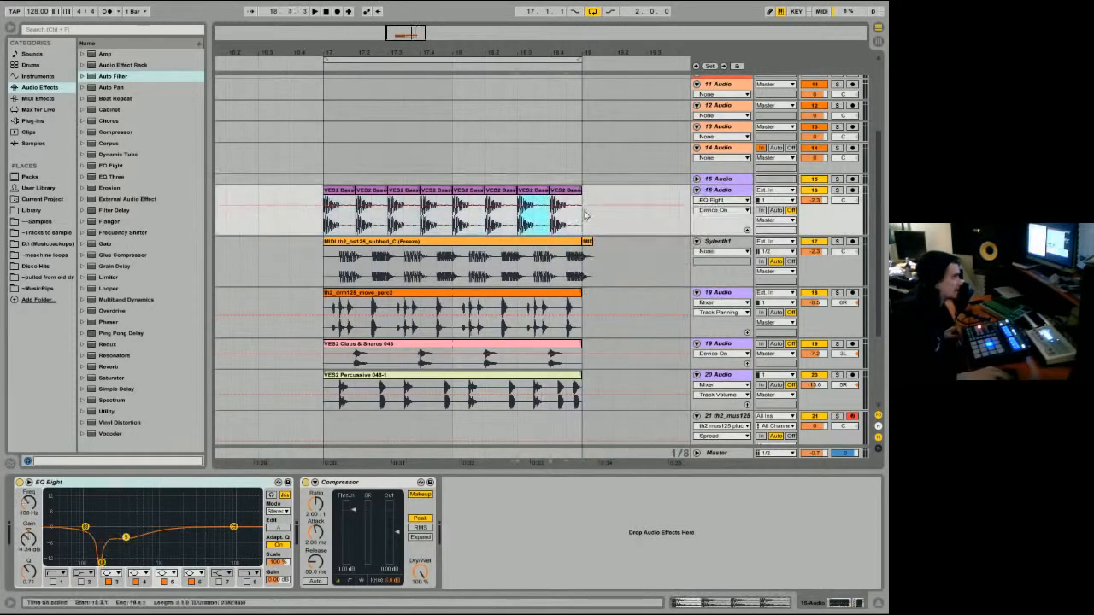
left_click_drag(587, 217, 304, 222)
right_click(350, 197)
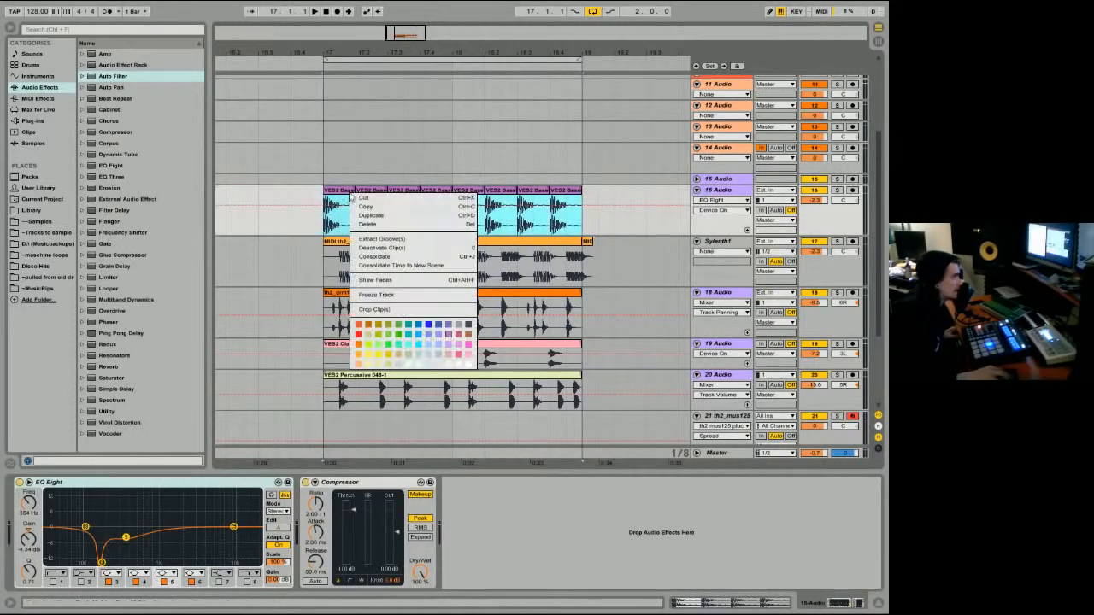
left_click(375, 257)
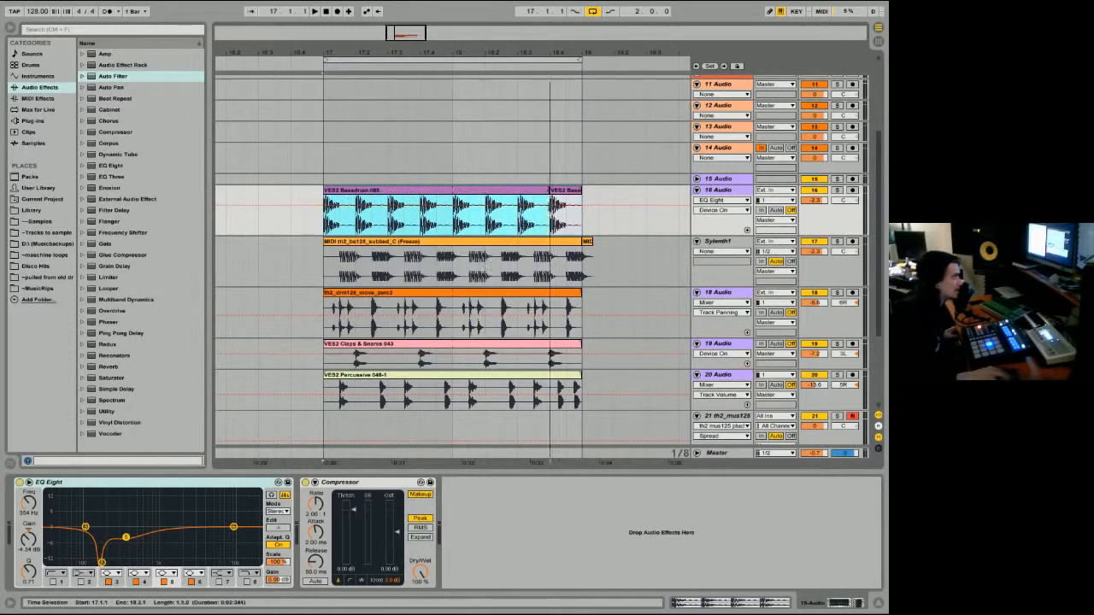
Step: Extend the bassdrum clip across the full two bars and compare its waveform with the flattened Sylenth1 clip's
left_click_drag(598, 190, 582, 191)
double_click(352, 190)
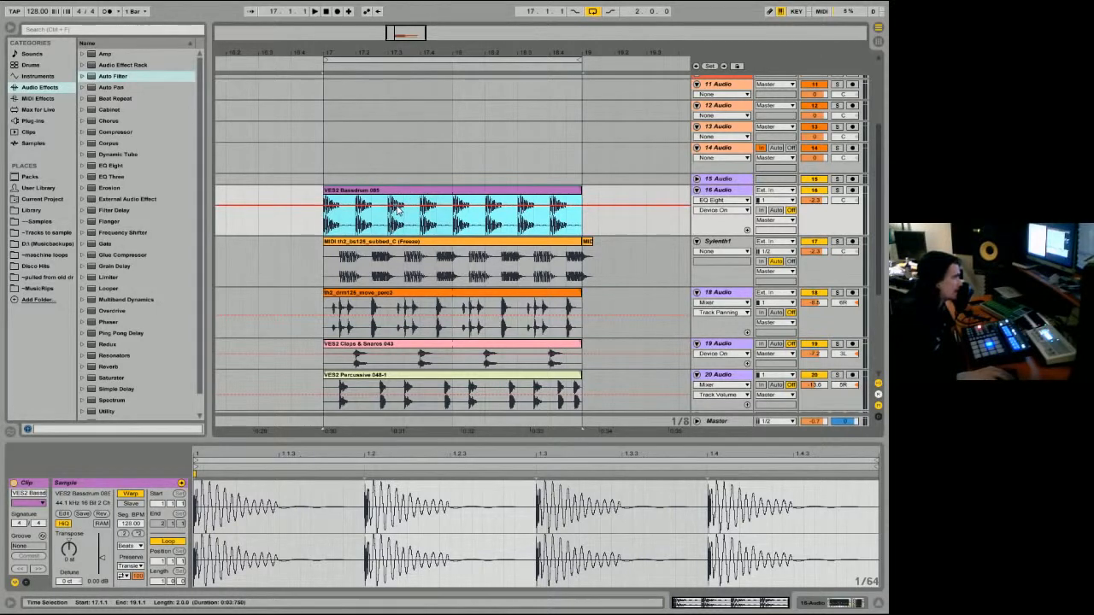
mouse_move(829, 286)
left_mouse_down()
mouse_move(828, 264)
mouse_move(828, 273)
left_mouse_up()
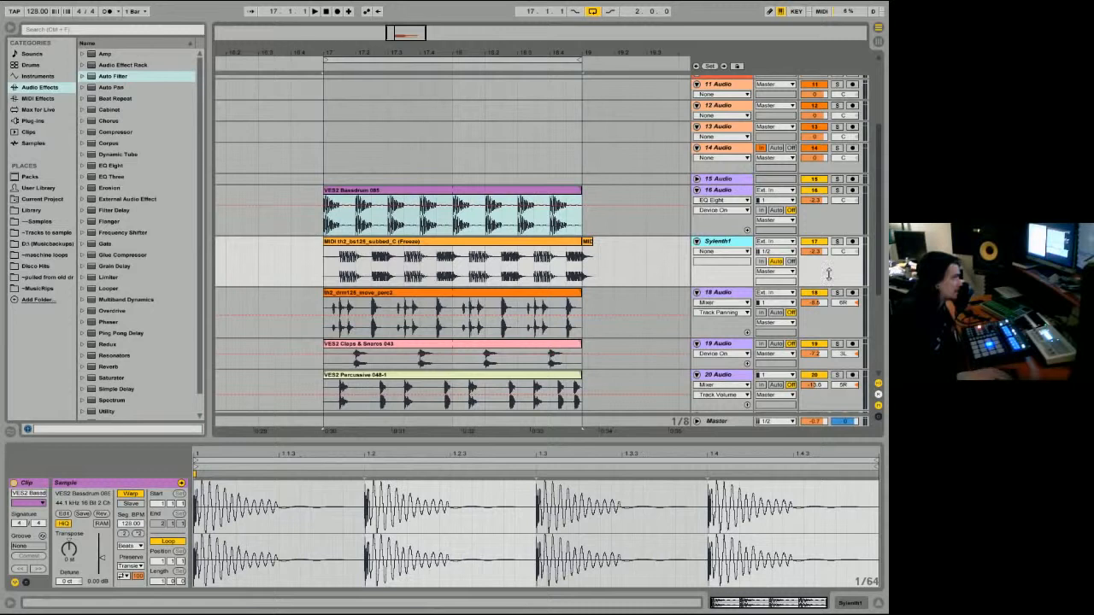
left_click(429, 247)
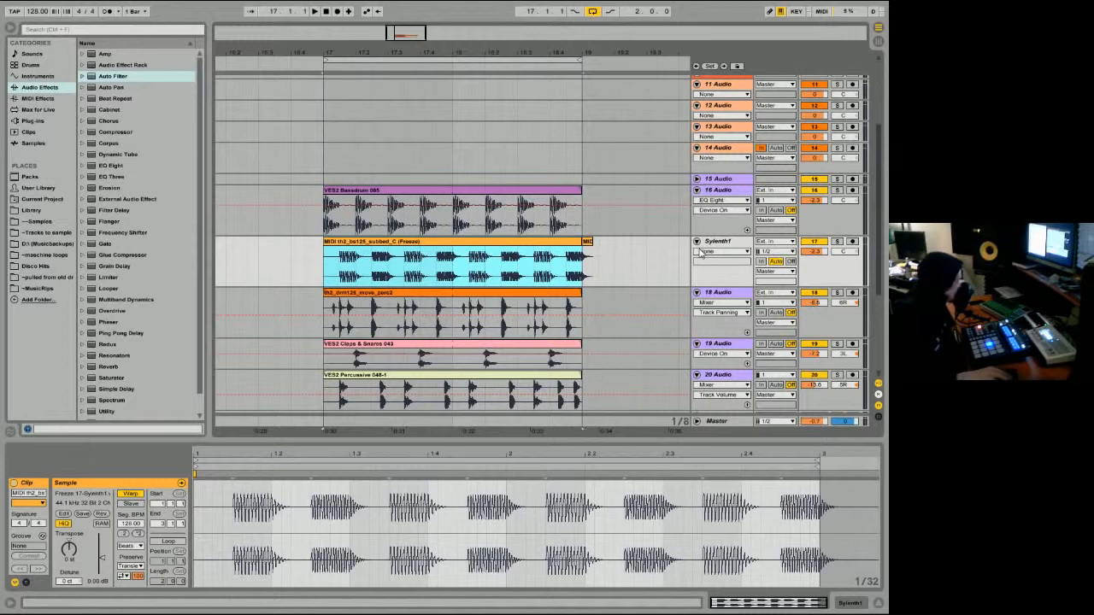
Step: Reduce the loop tracks' heights, enlarge the bassdrum track slightly, and display its EQ Eight and Compressor
left_click_drag(858, 287, 834, 261)
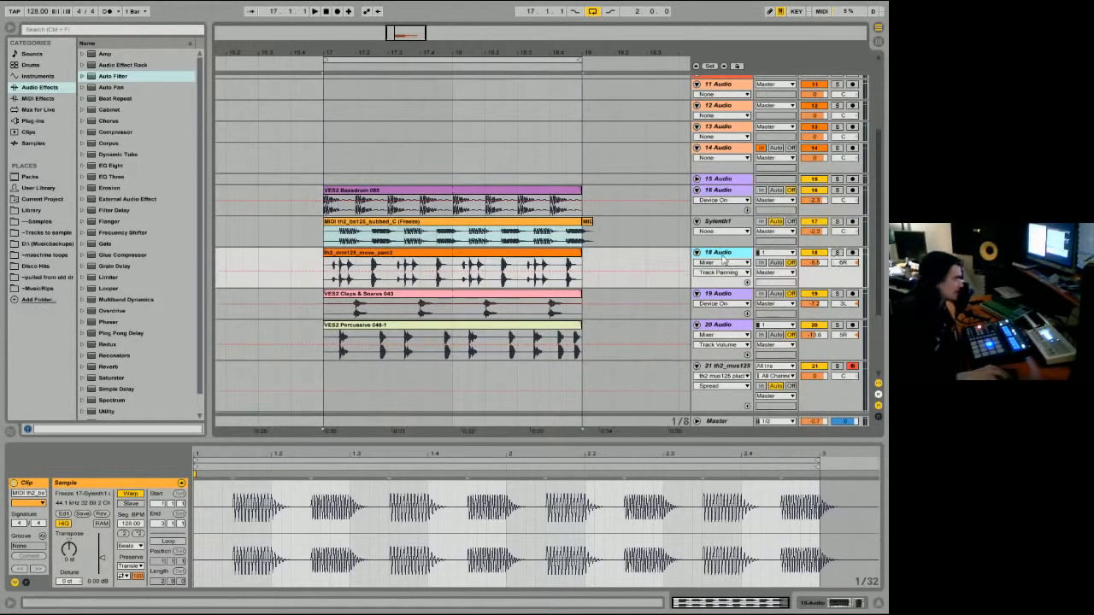
left_click(397, 190)
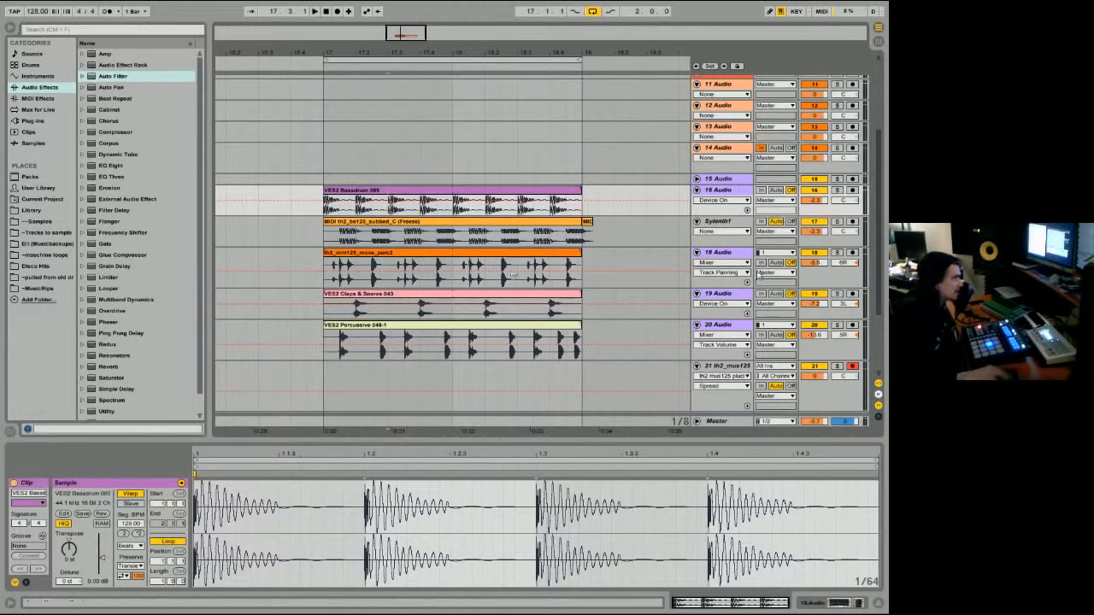
left_click_drag(840, 216, 841, 225)
left_click(839, 606)
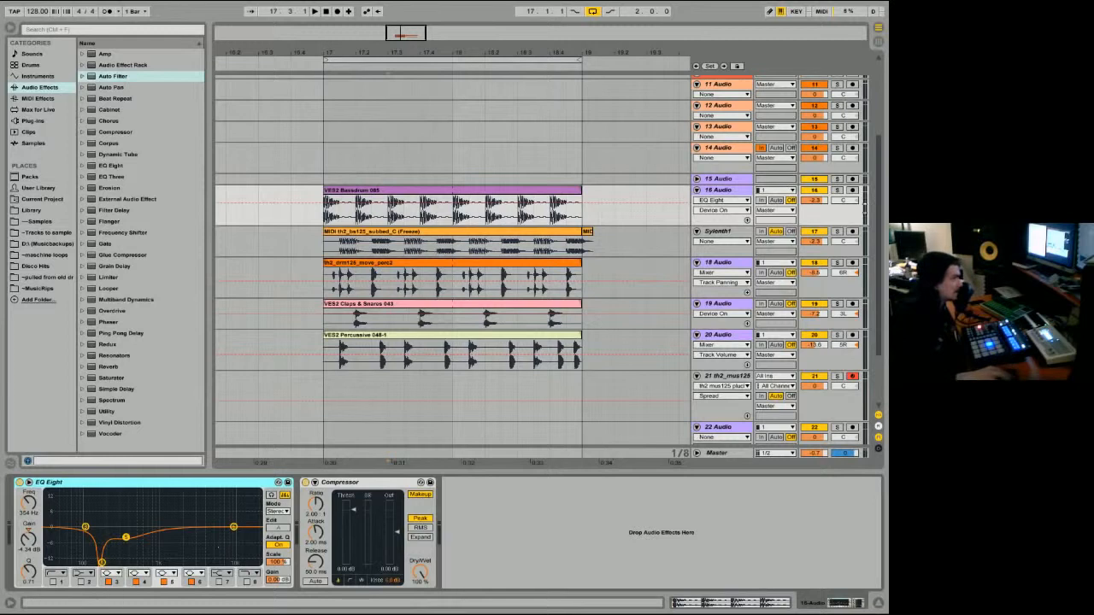
Step: Solo the flattened Sylenth1 track and check its device chain against the bassdrum track's
left_click(837, 189)
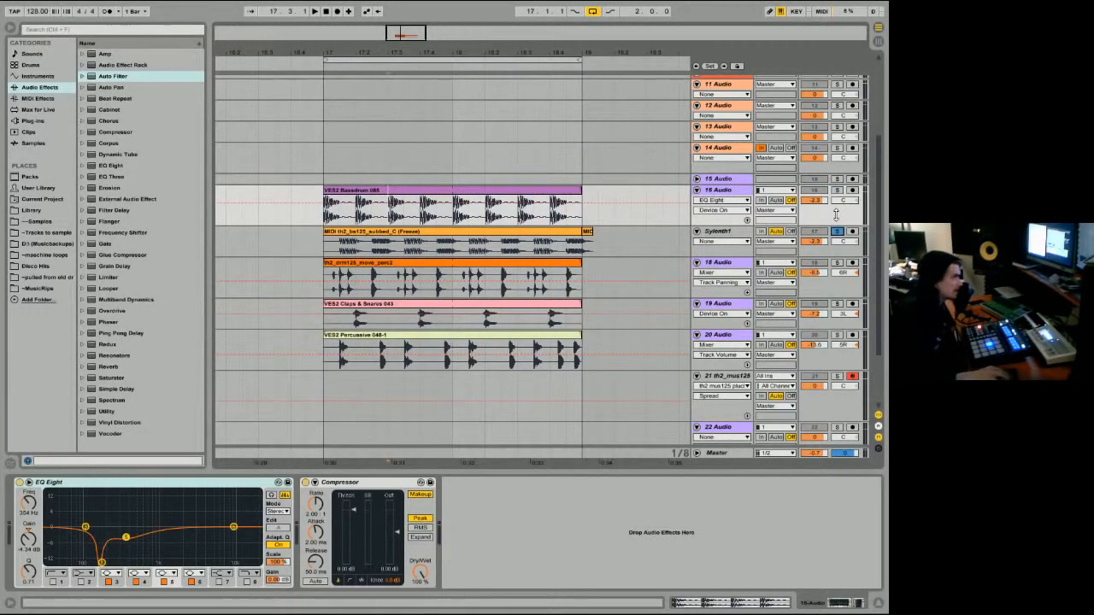
left_click(836, 248)
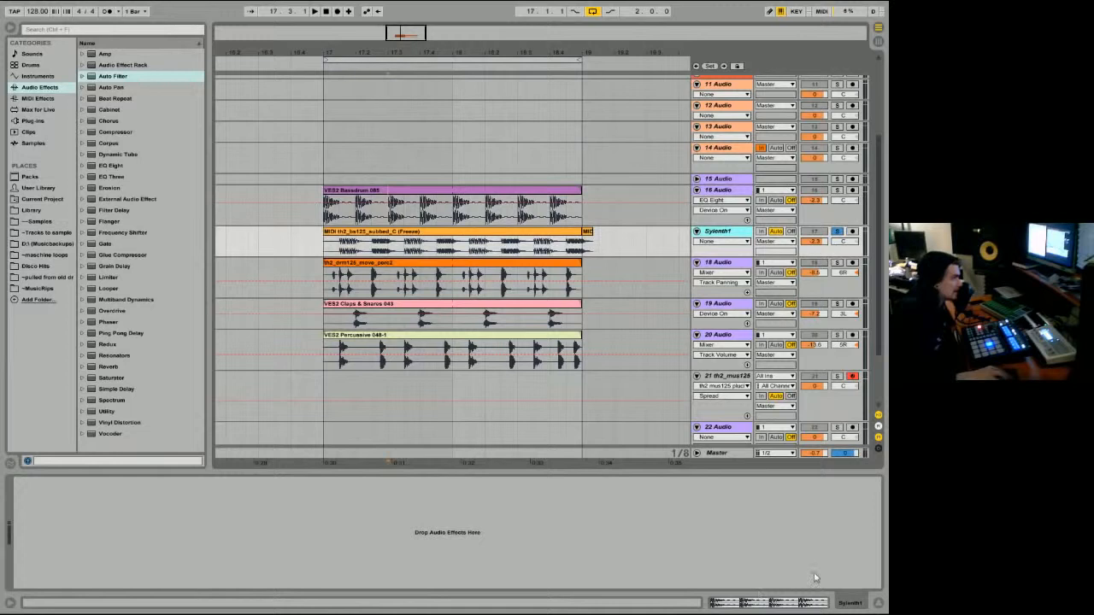
left_click(812, 214)
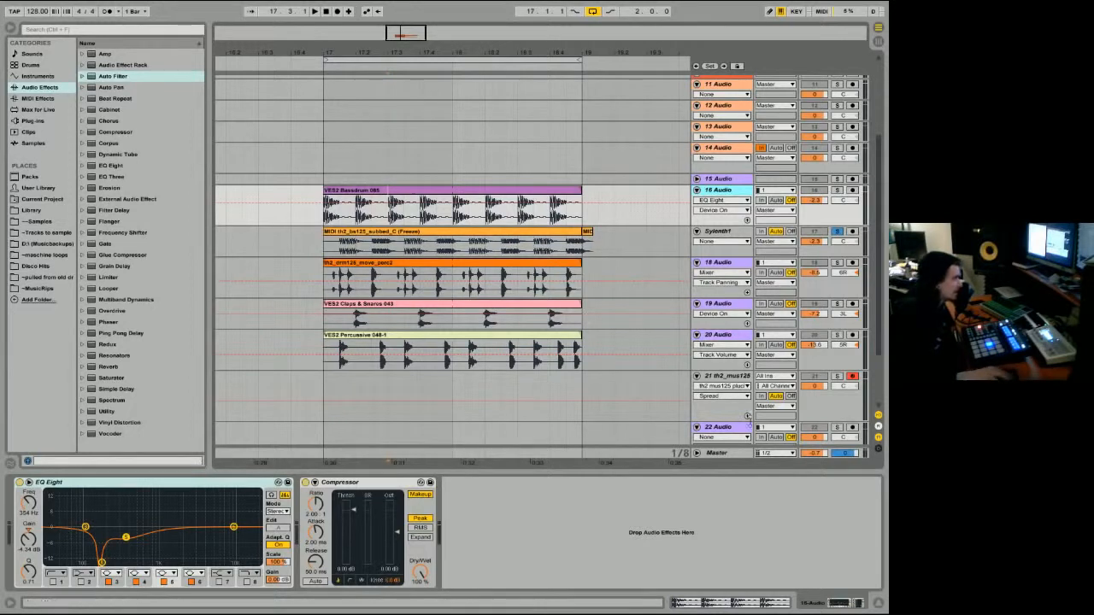
Step: Inspect the Master track's effect chain and its L2 Ultramaximizer window, and close the plug-in window
left_click(723, 453)
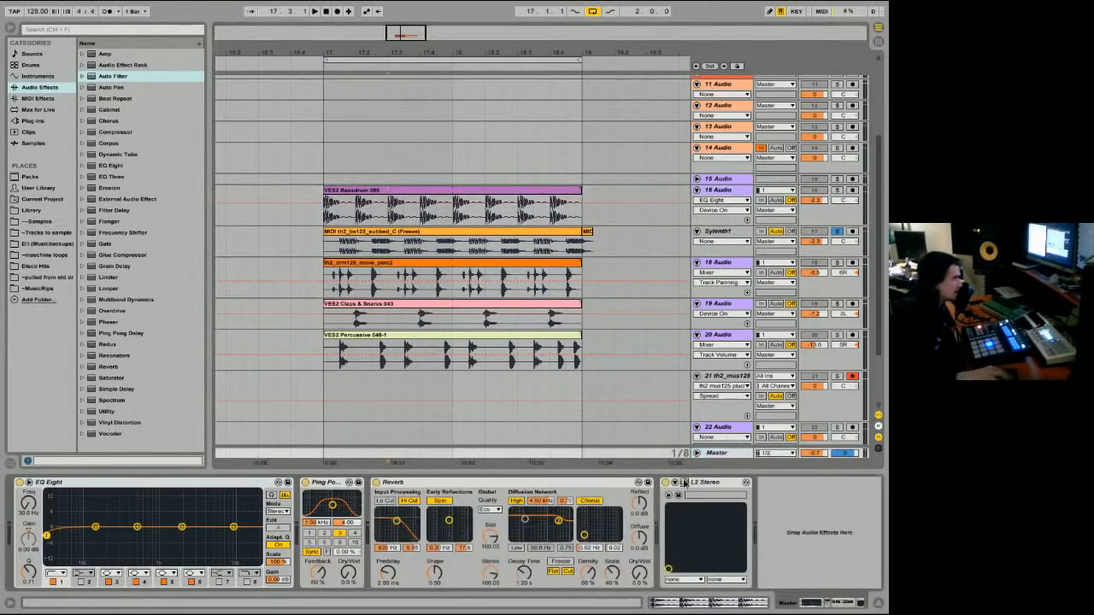
mouse_move(126, 236)
left_mouse_down()
mouse_move(126, 318)
mouse_move(126, 238)
left_mouse_up()
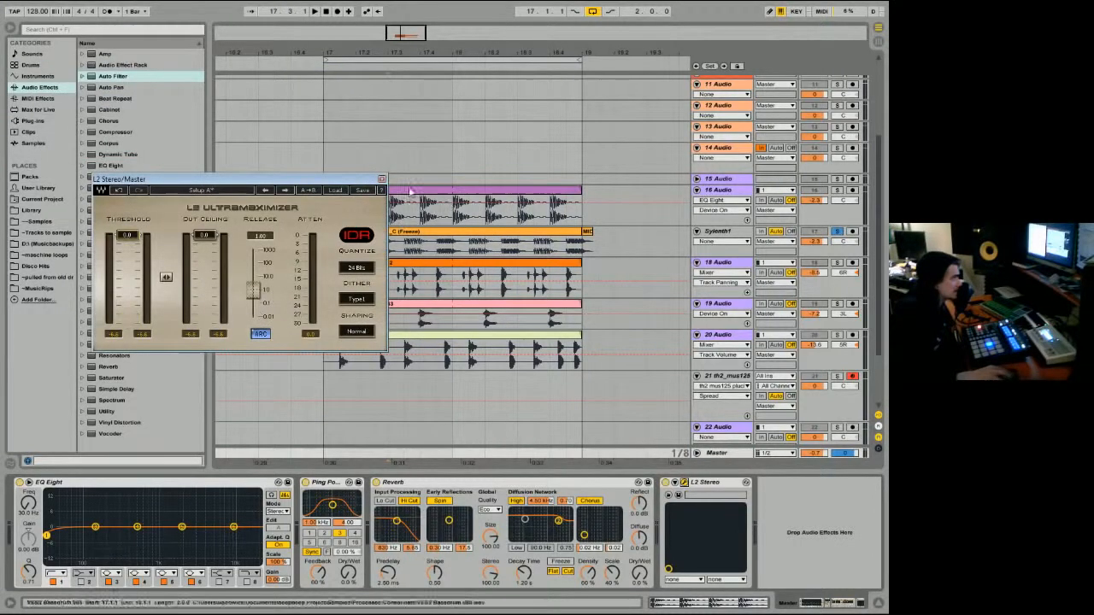
left_click(381, 178)
Step: Compare the bassdrum and Sylenth1 tracks' device chains and mark the bassdrum beat from 17.3 to 17.4 for a waveform comparison
left_click(466, 203)
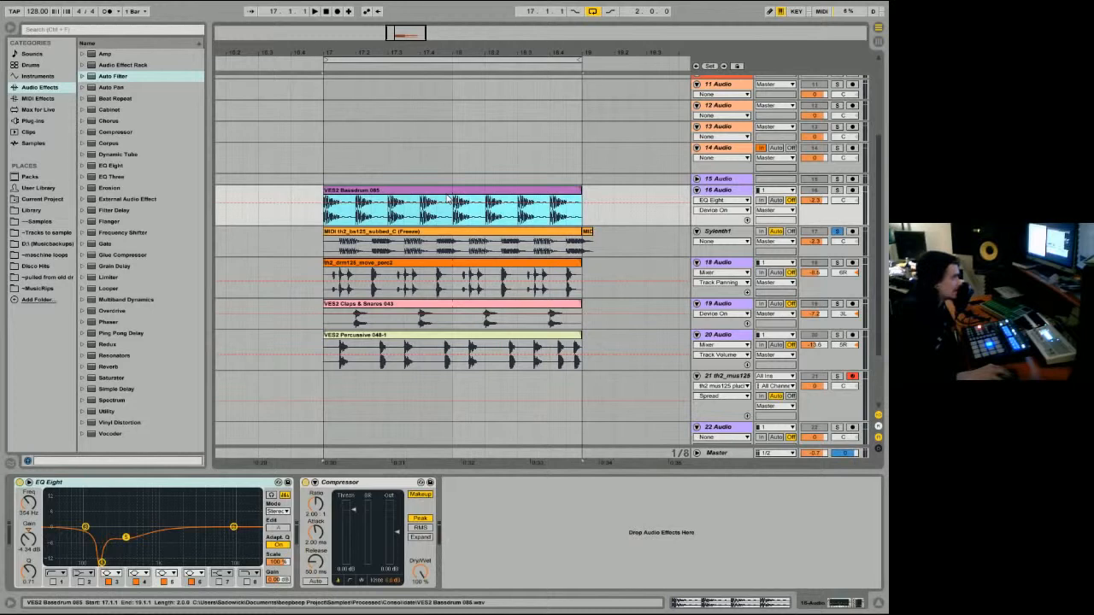
left_click(479, 231)
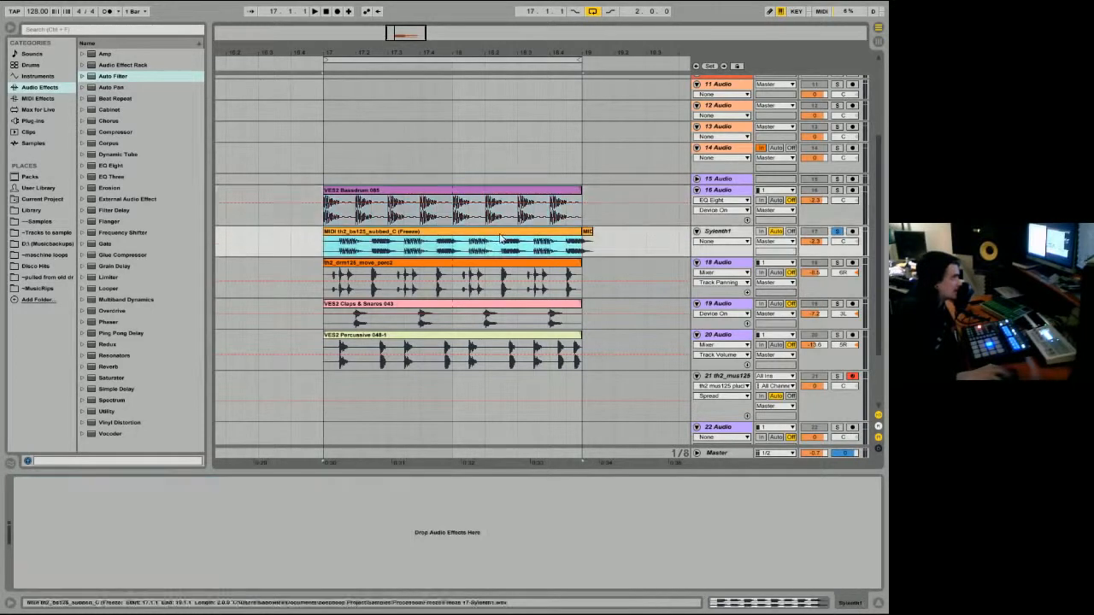
left_click(838, 221)
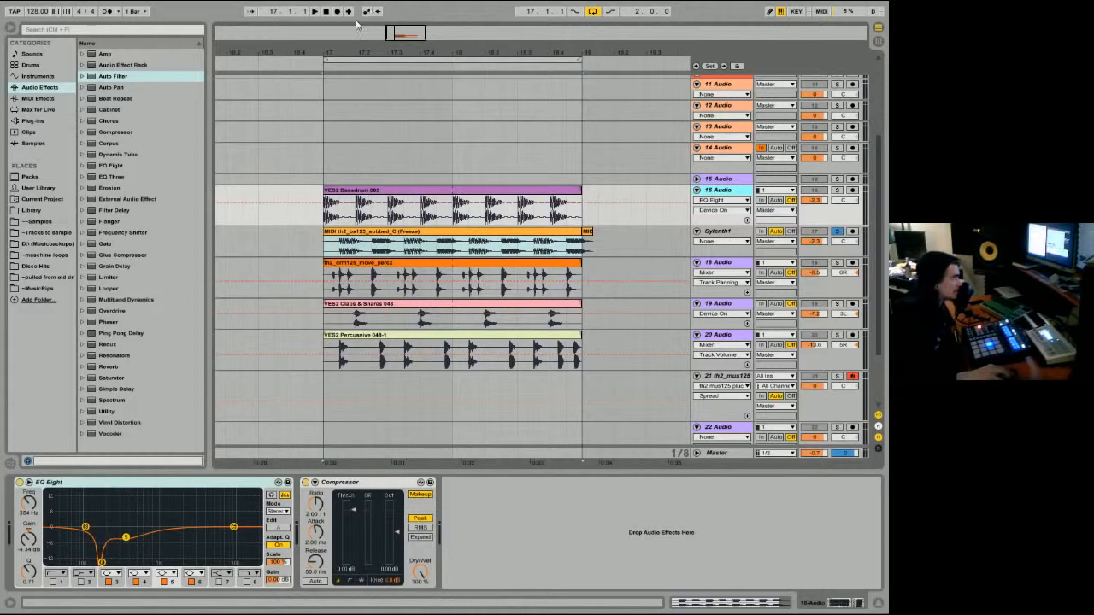
left_click_drag(348, 32, 349, 49)
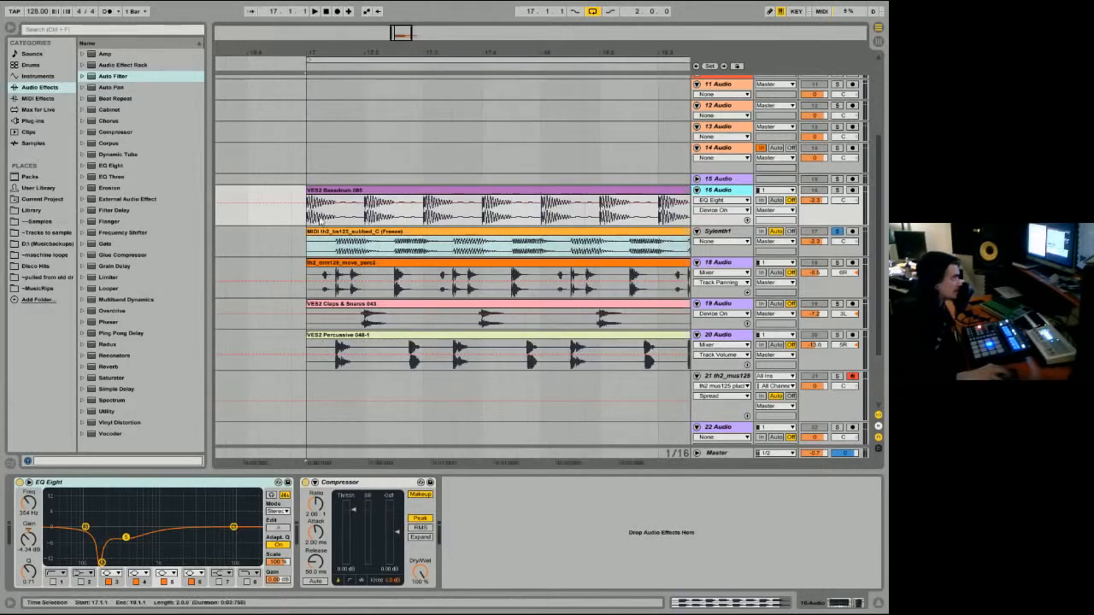
left_click_drag(419, 224, 482, 226)
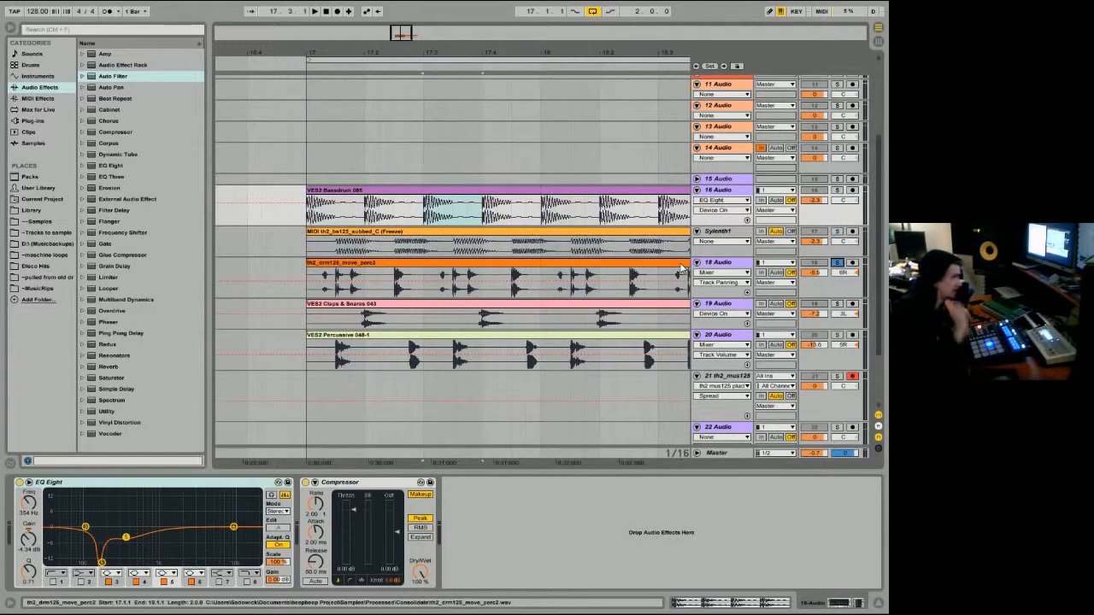
Step: Listen to the soloed th2_drm125_move_perc2 loop on its own, and together with the Claps & Snares track soloed as well
left_click(503, 261)
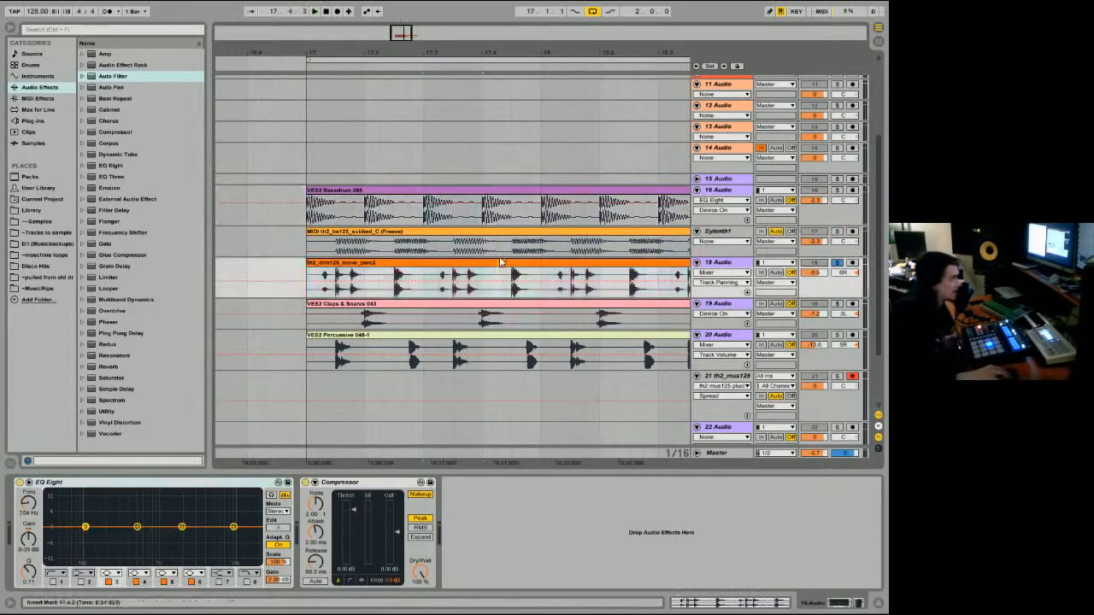
key("space")
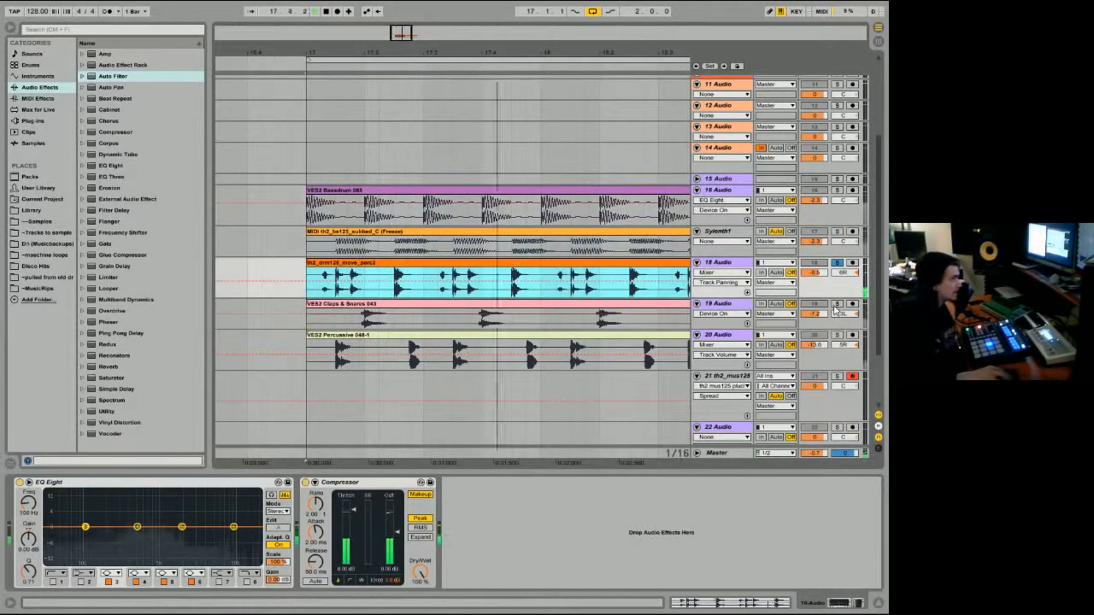
key("space")
left_click(838, 304, "ctrl")
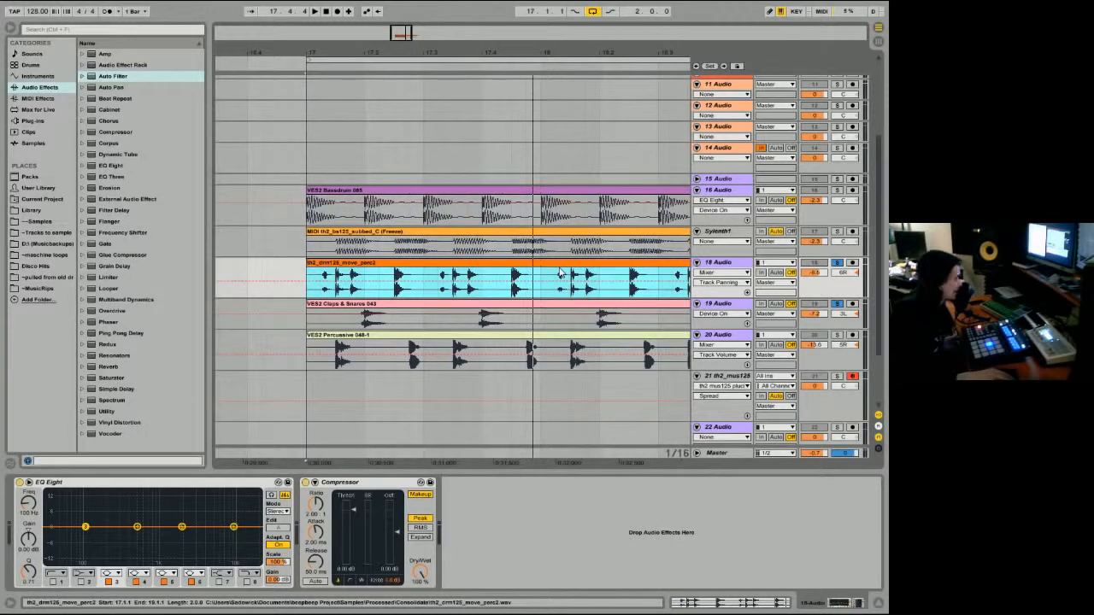
key("space")
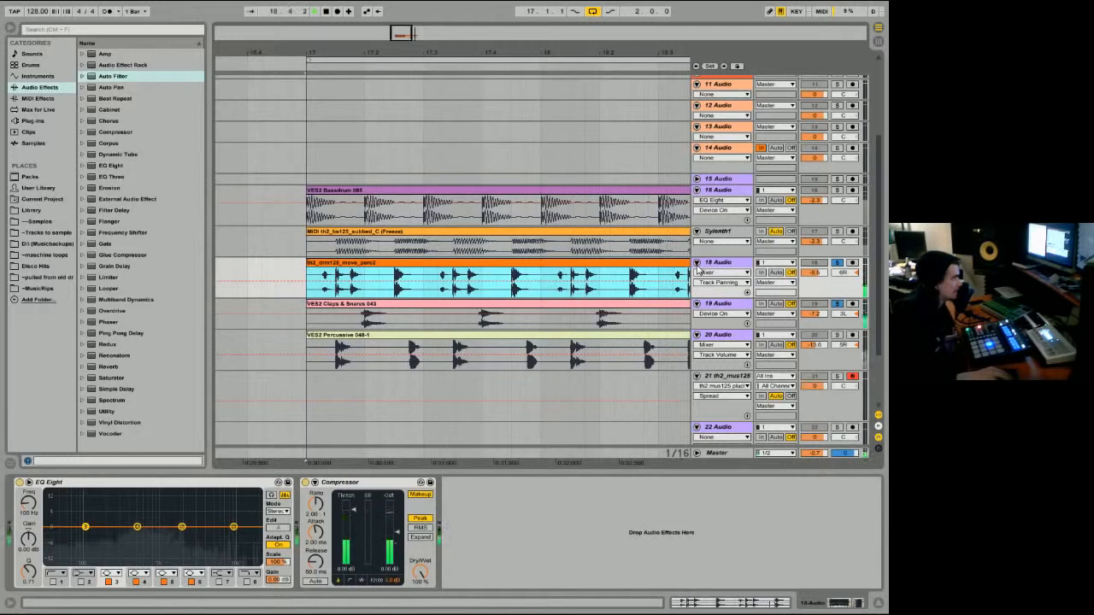
key("space")
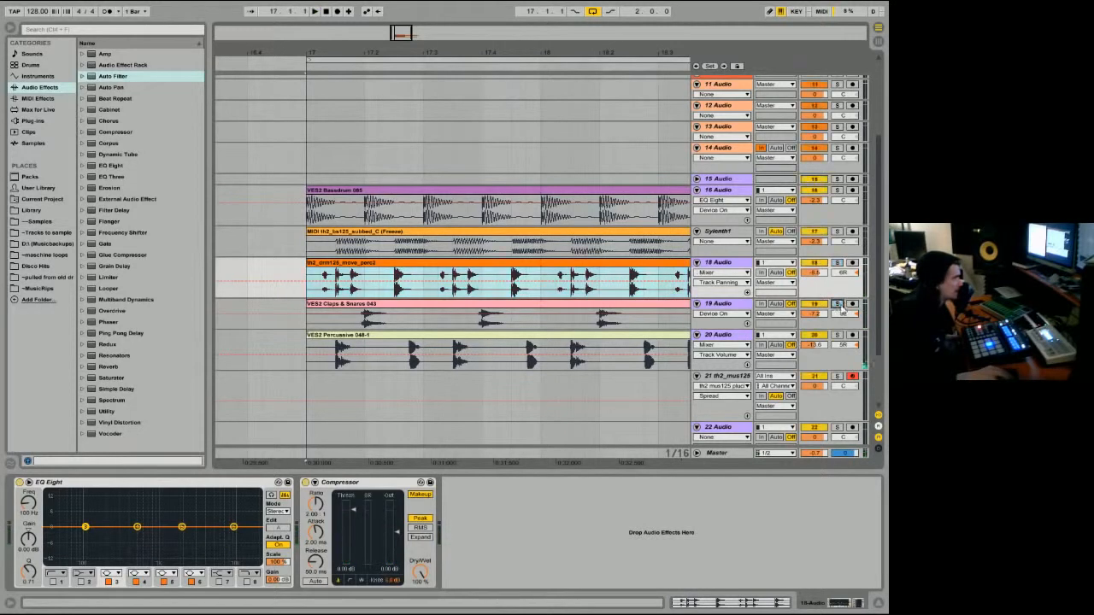
Step: Play the whole two-bar loop with all tracks audible and select the short Sylenth1 freeze tail after bar 19
left_click(359, 191)
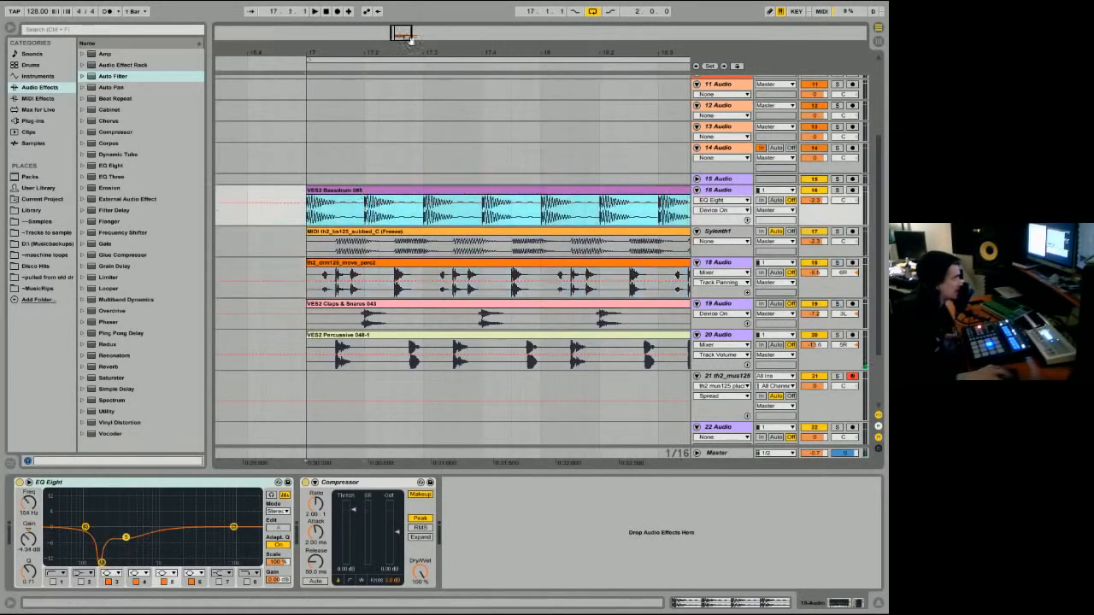
left_click_drag(404, 56, 311, 55)
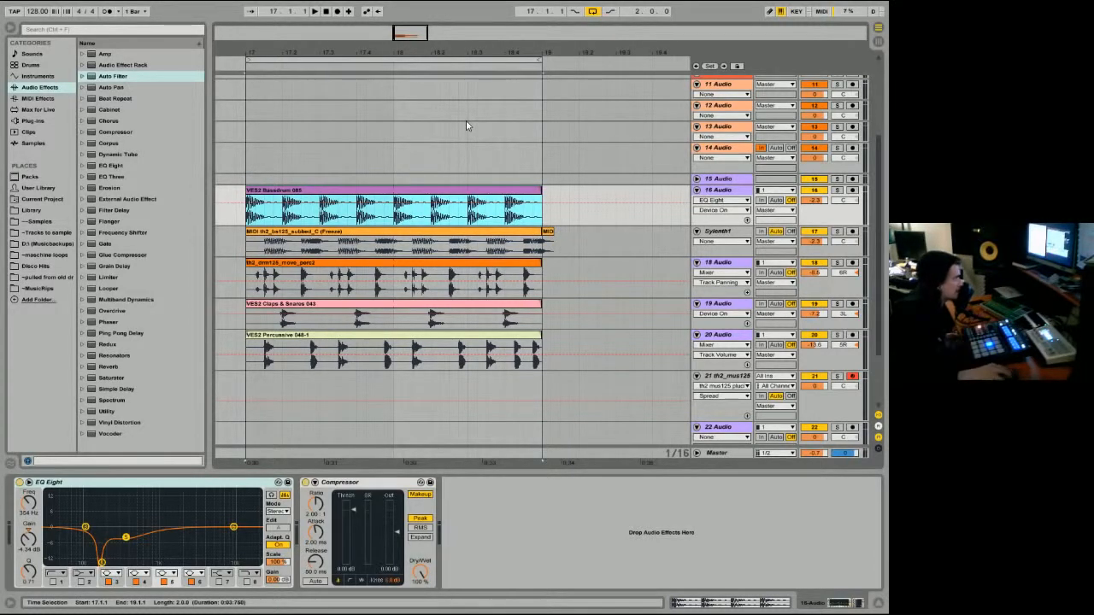
key("space")
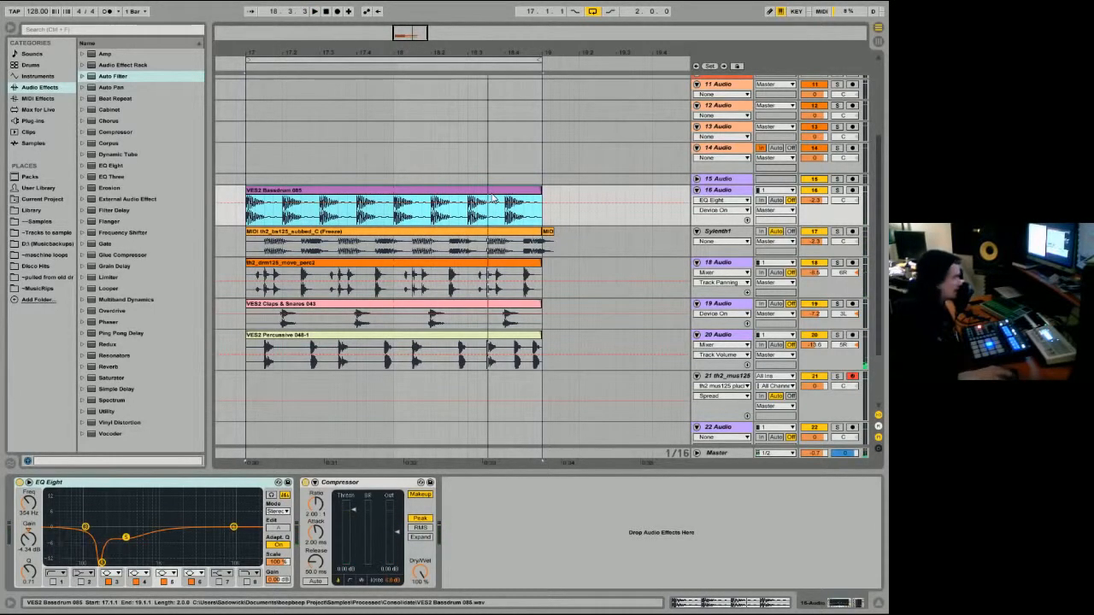
left_click(551, 237)
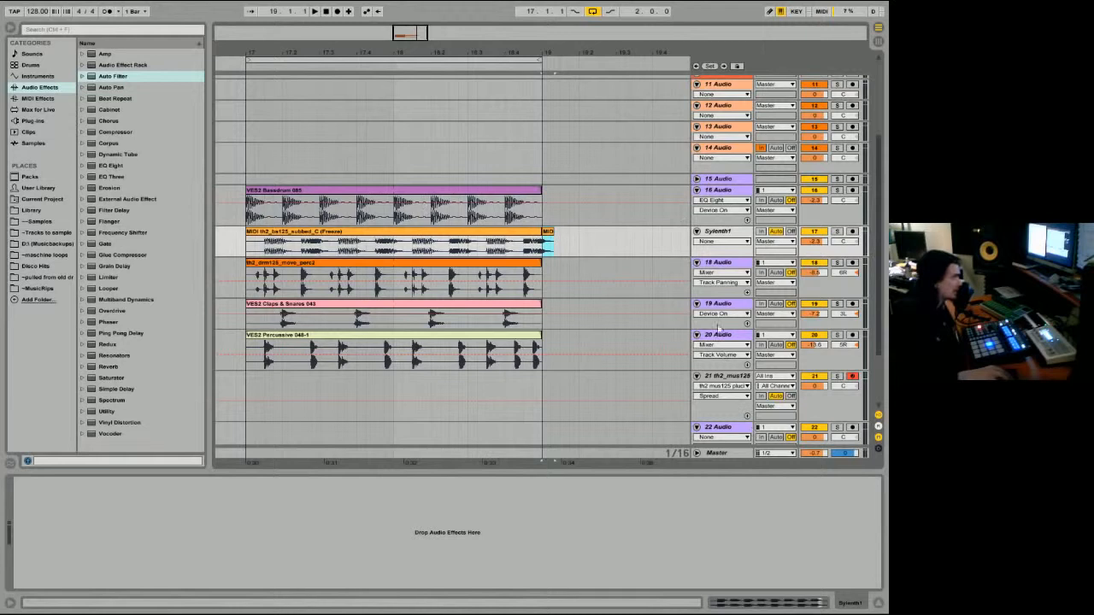
mouse_move(468, 53)
left_mouse_down()
mouse_move(596, 62)
mouse_move(459, 53)
mouse_move(459, 44)
left_mouse_up()
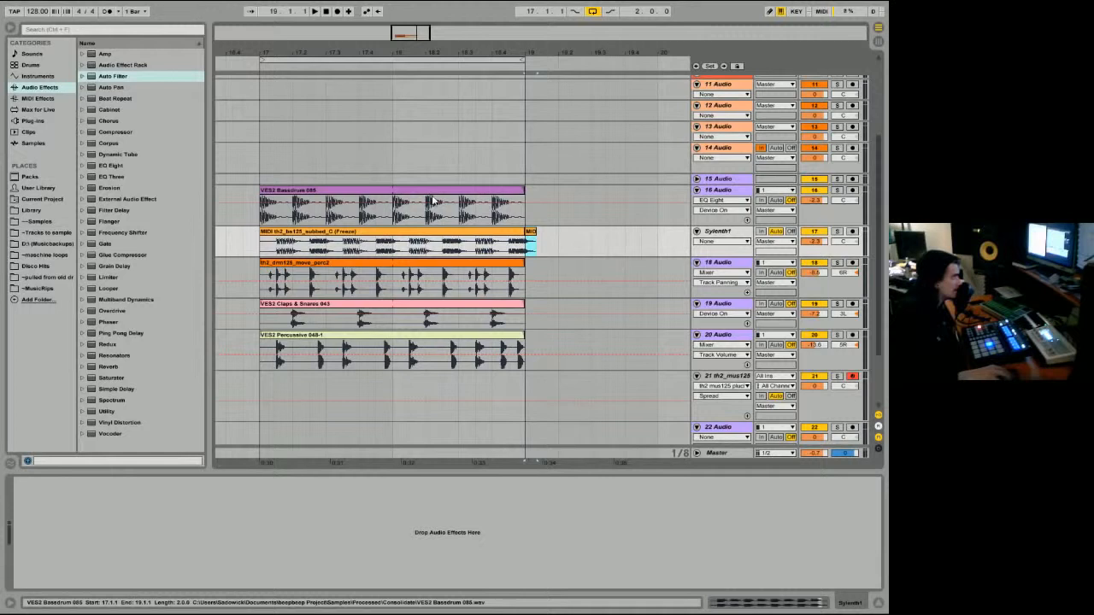
Step: Check the bassdrum's and the Master's effect chains, and fold track 21 th2_mus125 in the arrangement
left_click(277, 189)
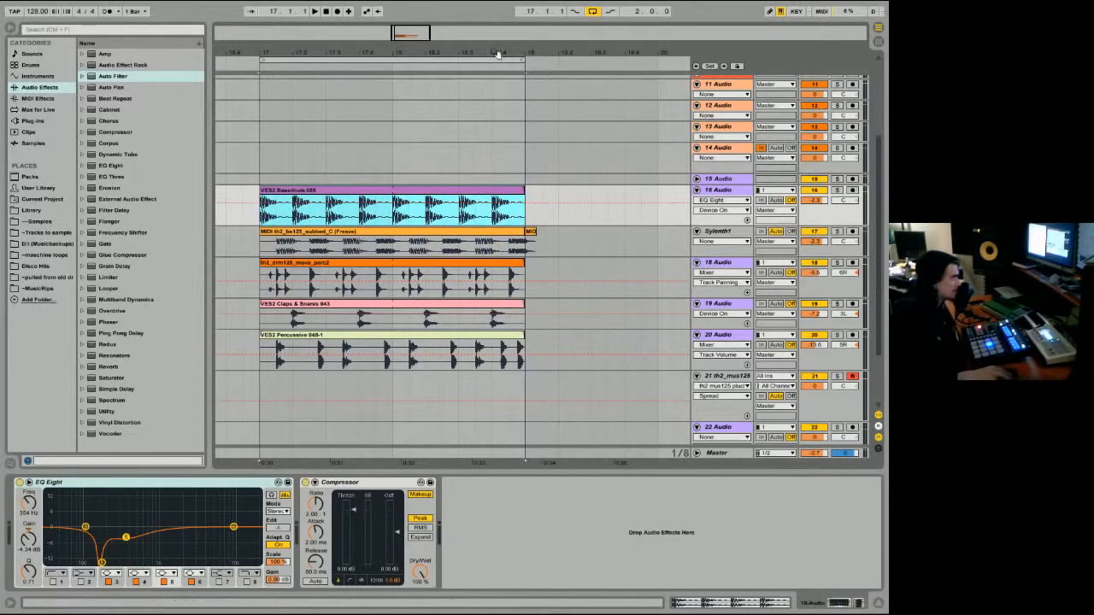
left_click_drag(499, 53, 479, 2)
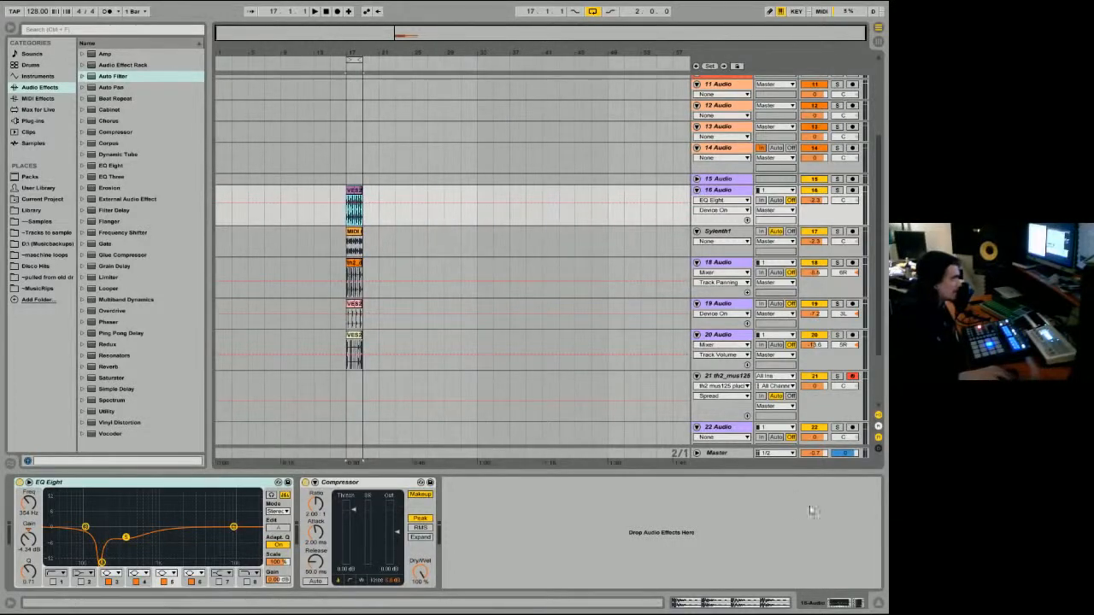
left_click(718, 454)
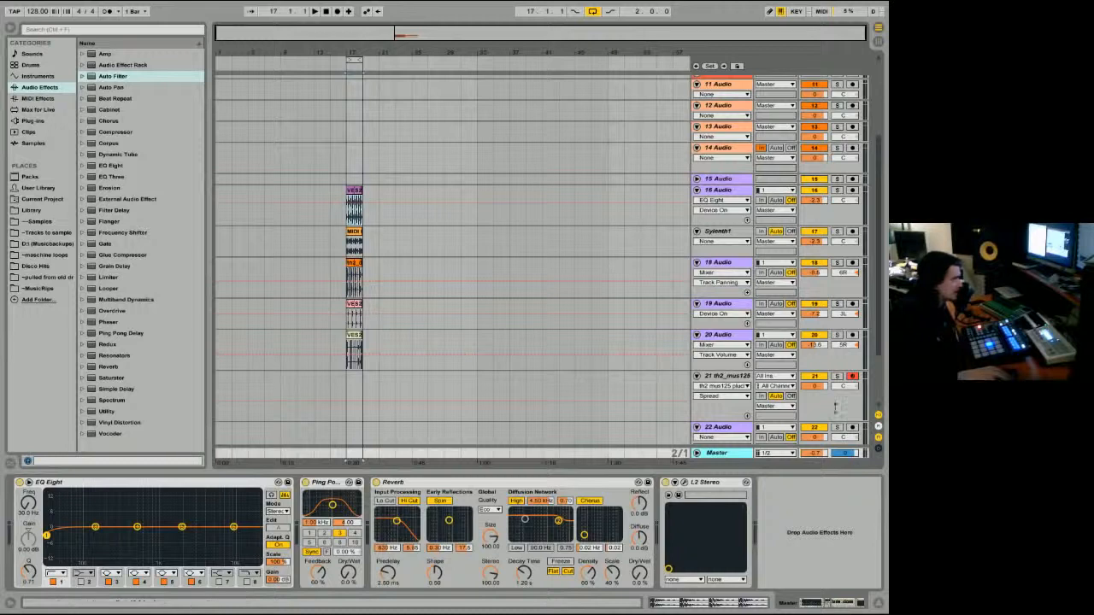
left_click(696, 376)
left_click_drag(354, 52, 333, 53)
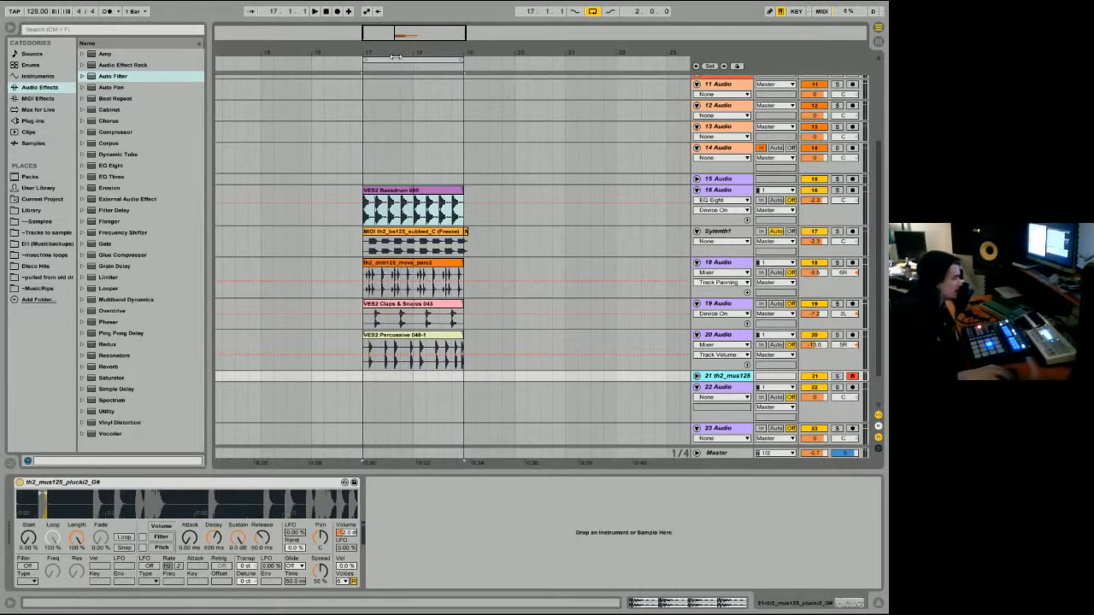
left_click_drag(409, 55, 391, 79)
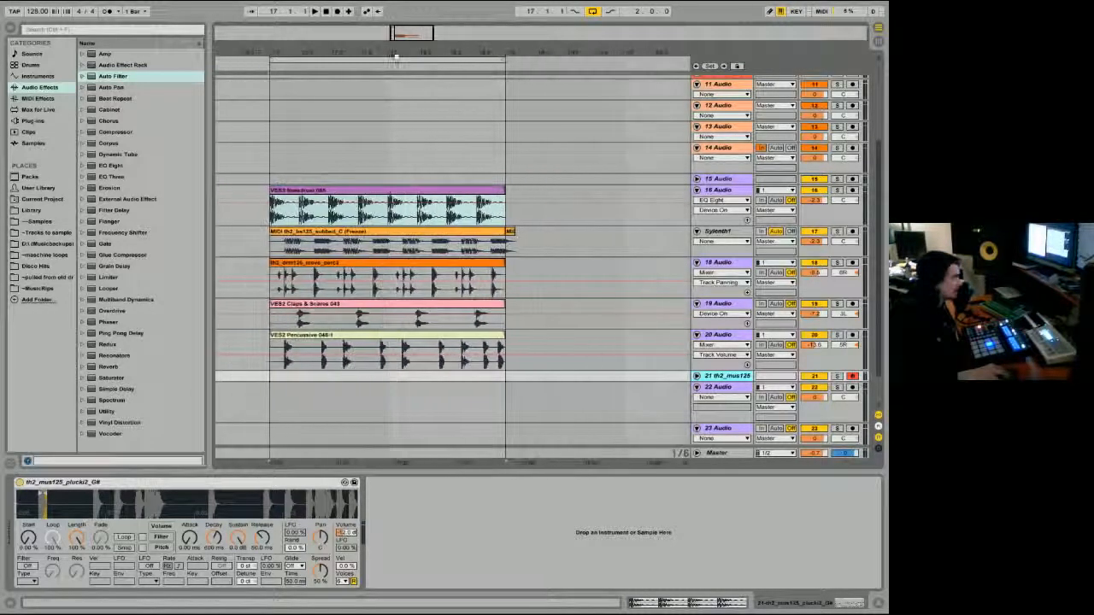